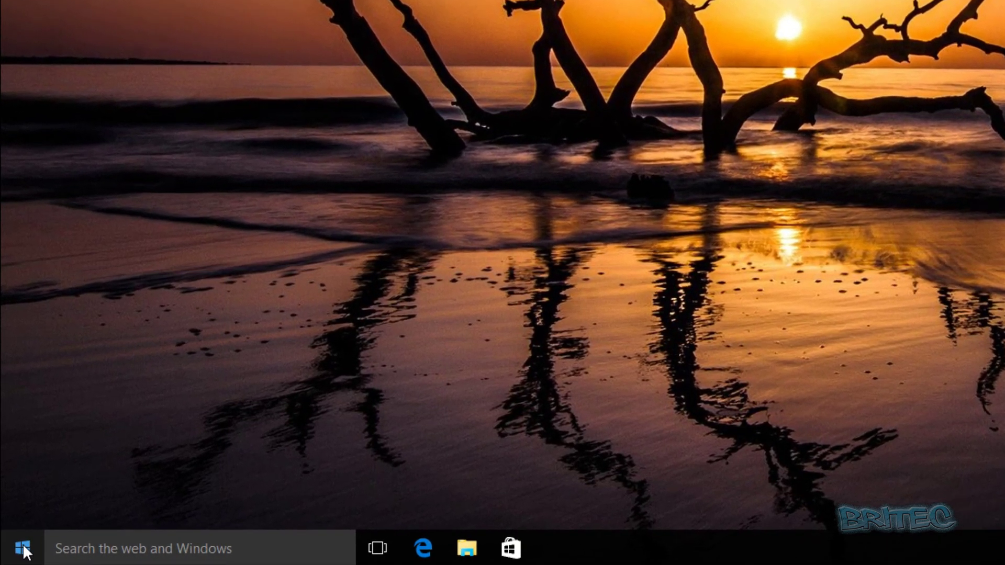
Go to Settings > Update & security > Windows Defender and scroll down to the version info
click(23, 548)
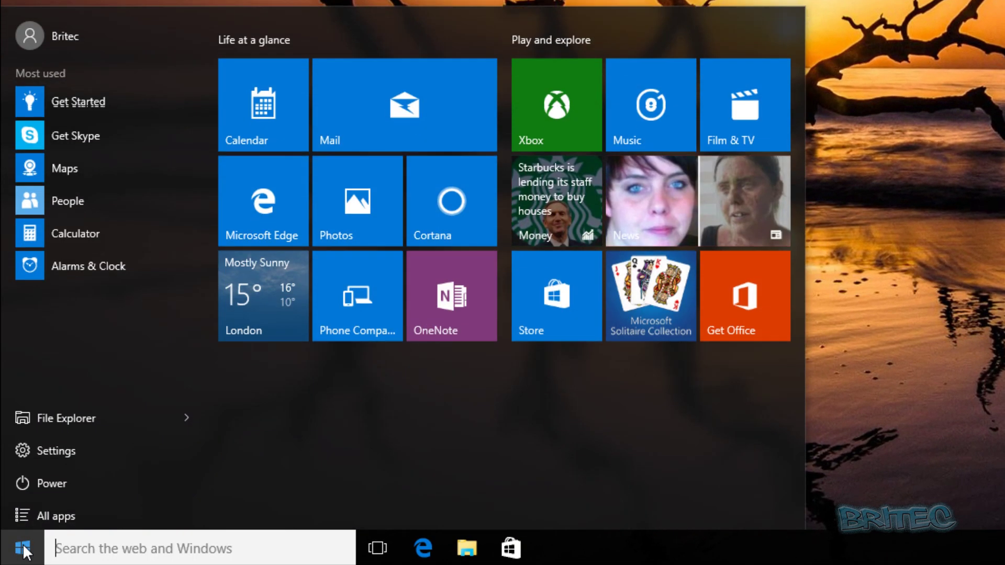
click(78, 448)
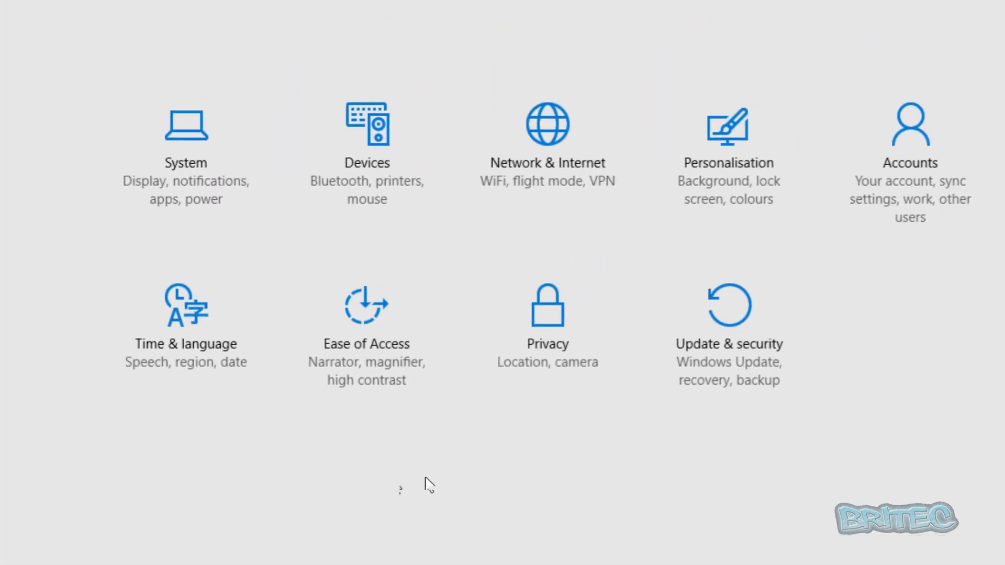
click(694, 390)
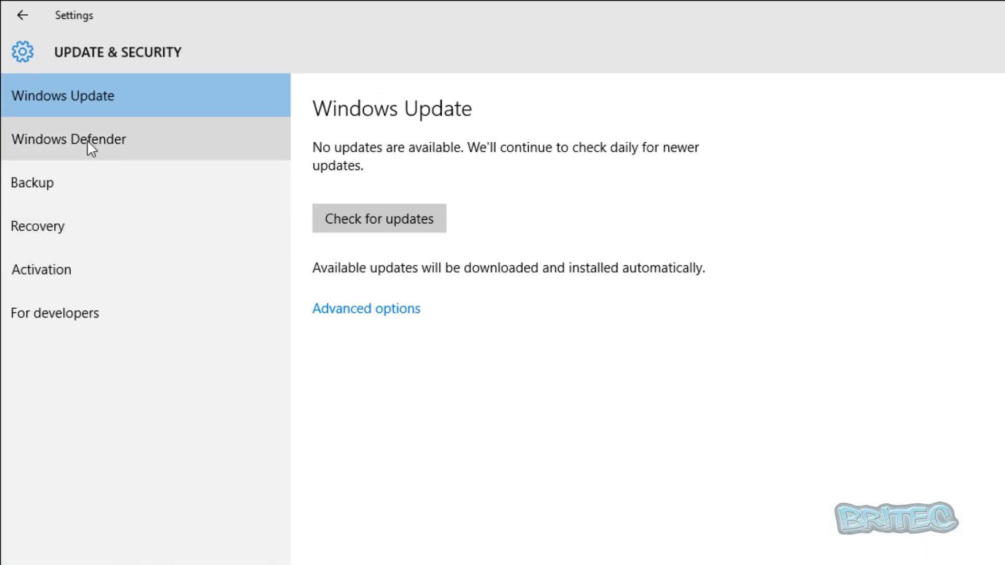
click(89, 140)
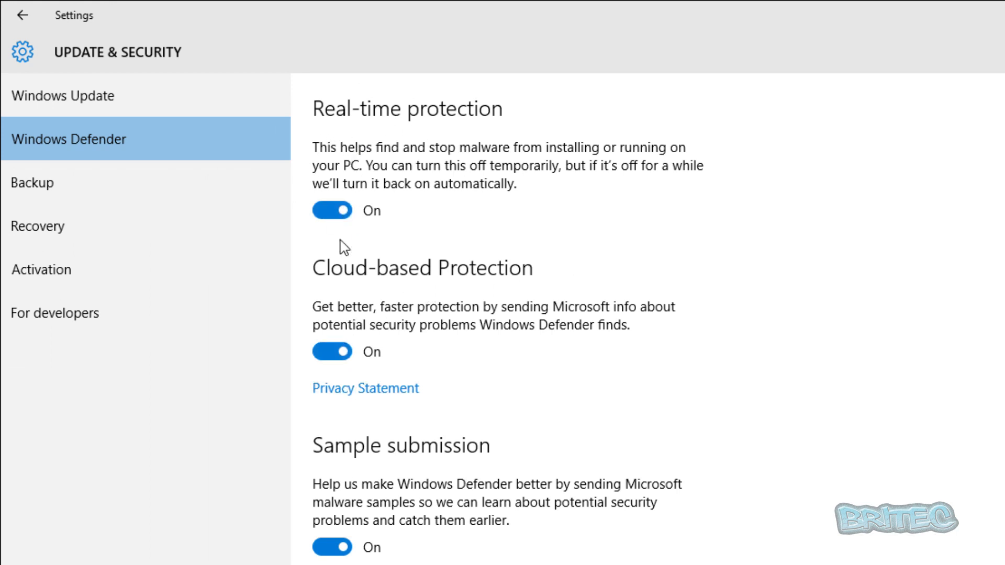
scroll(321, 554, down, 3)
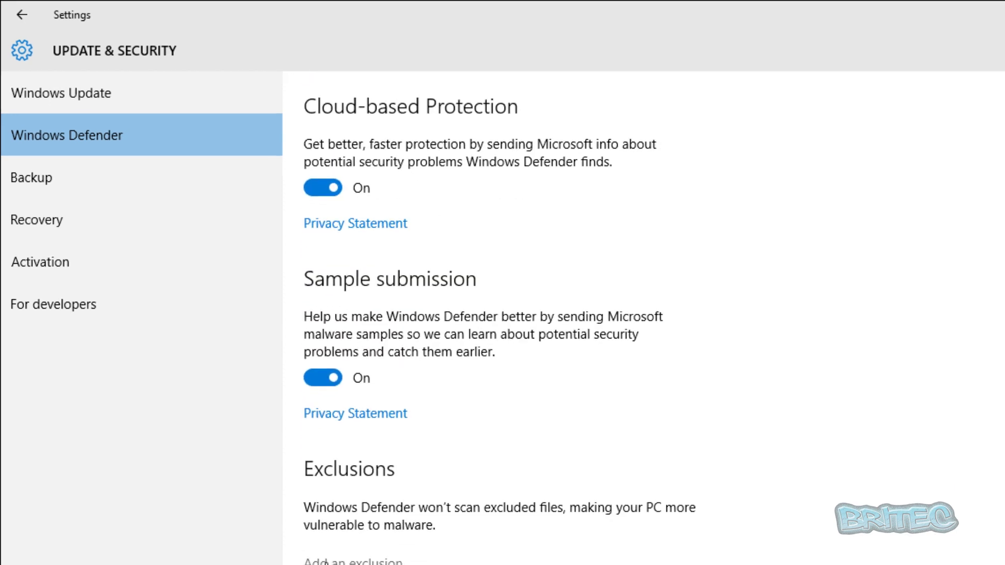
Launch the full Windows Defender app, then close it and the Settings window
click(206, 511)
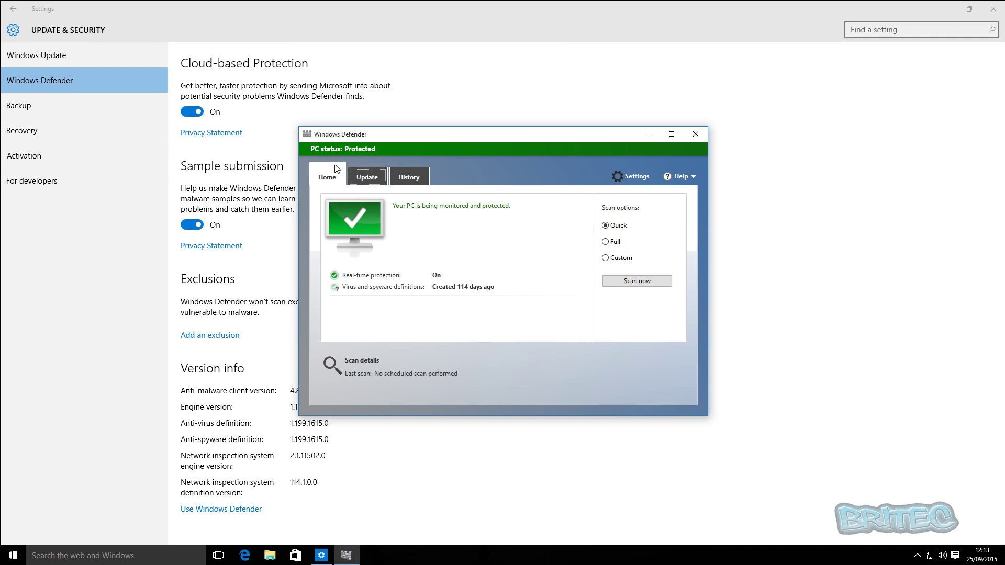
click(695, 134)
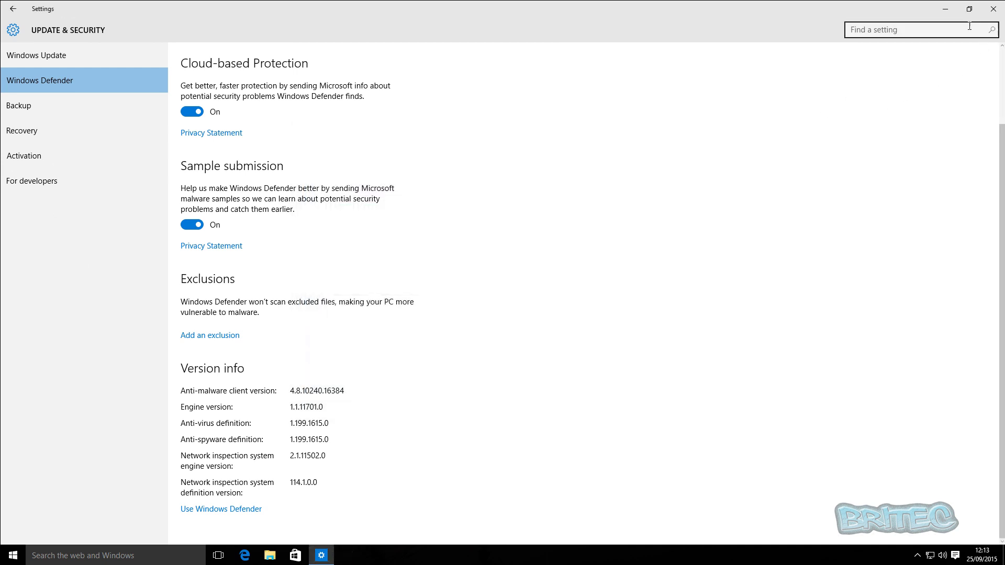
click(993, 9)
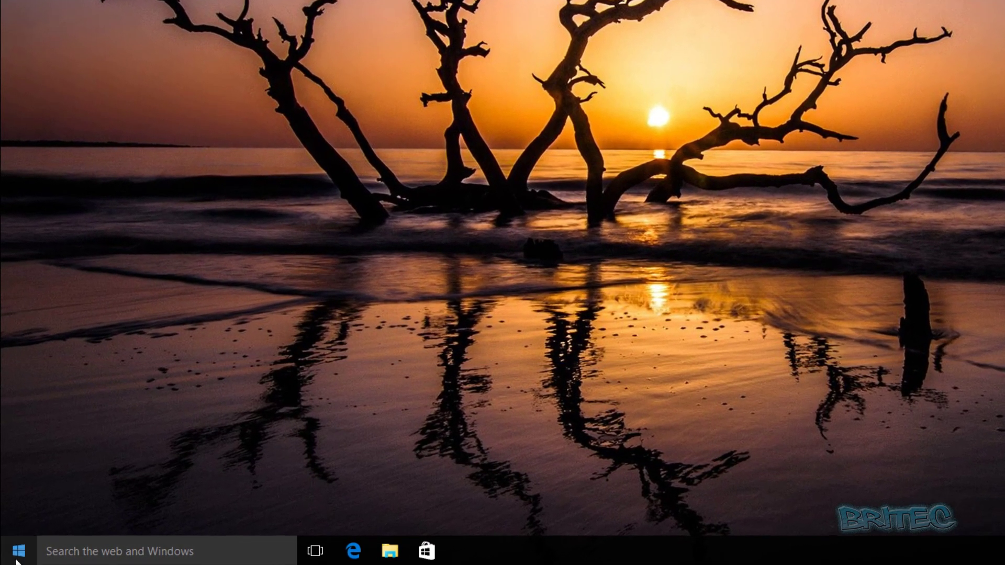
Search Start for 'regedit' and launch Registry Editor, approving the administrator prompt
click(18, 561)
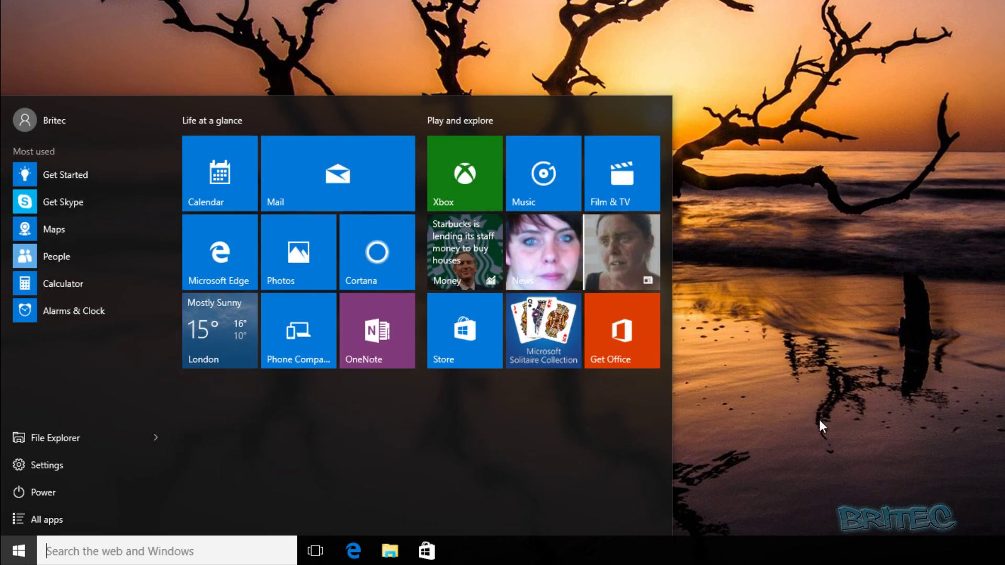
click(65, 553)
text(regedit)
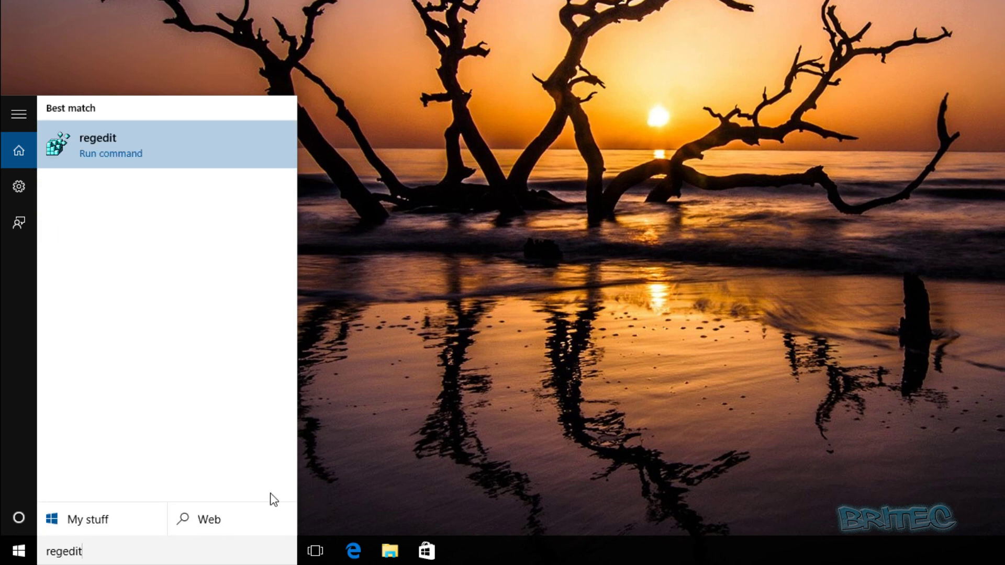
click(128, 147)
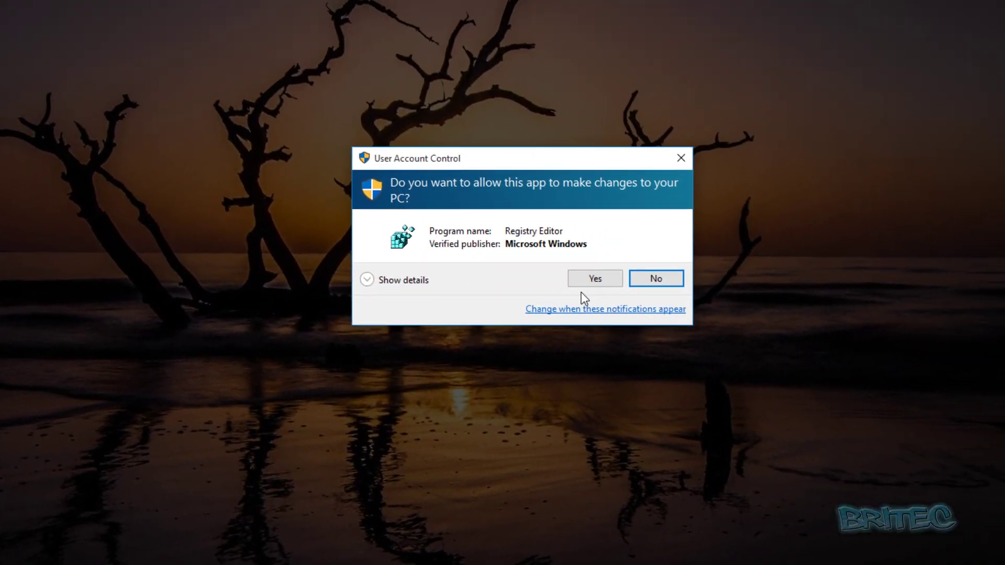
click(661, 243)
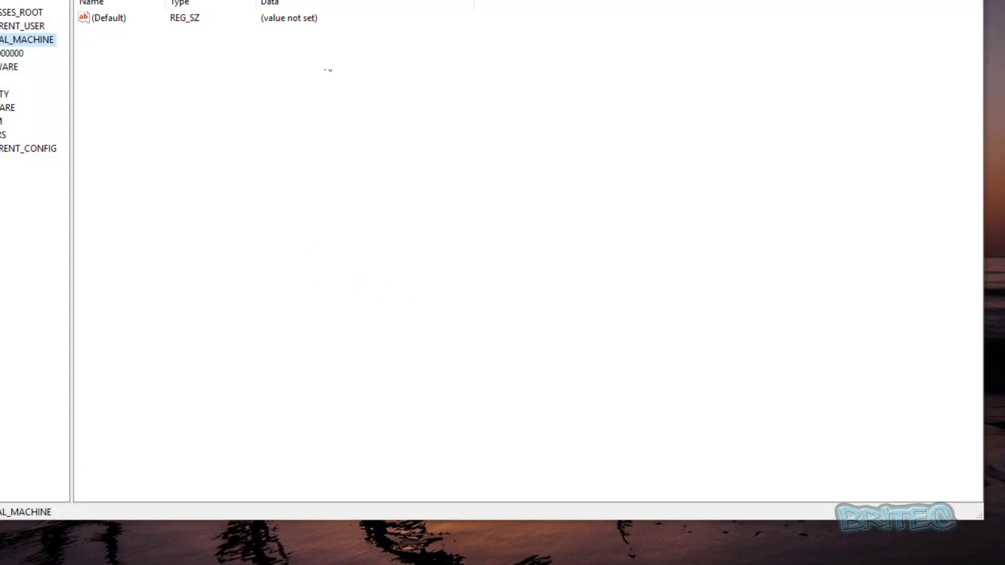
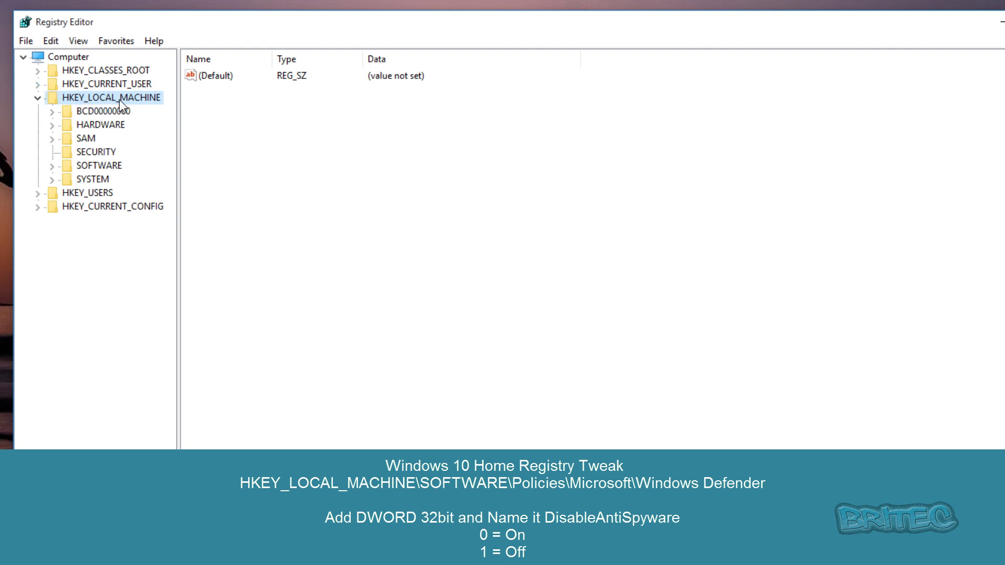
Expand HKEY_LOCAL_MACHINE\SOFTWARE\Policies\Microsoft in the key tree
double_click(91, 169)
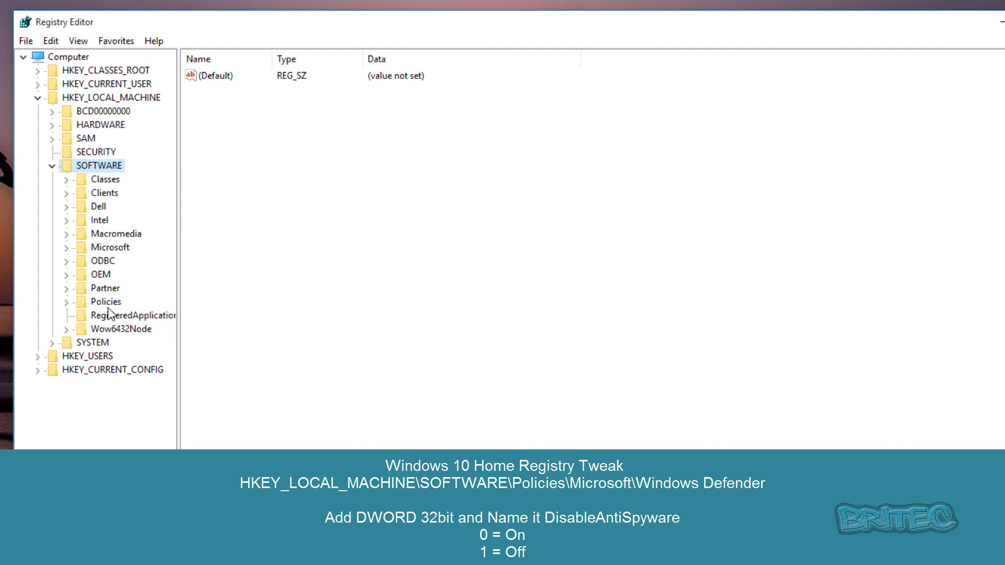
click(107, 304)
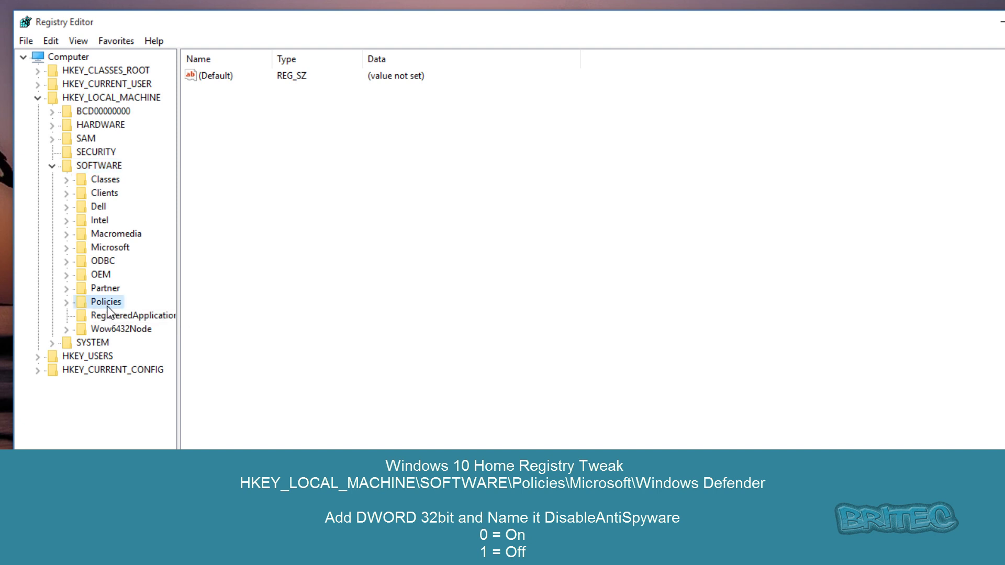
click(66, 302)
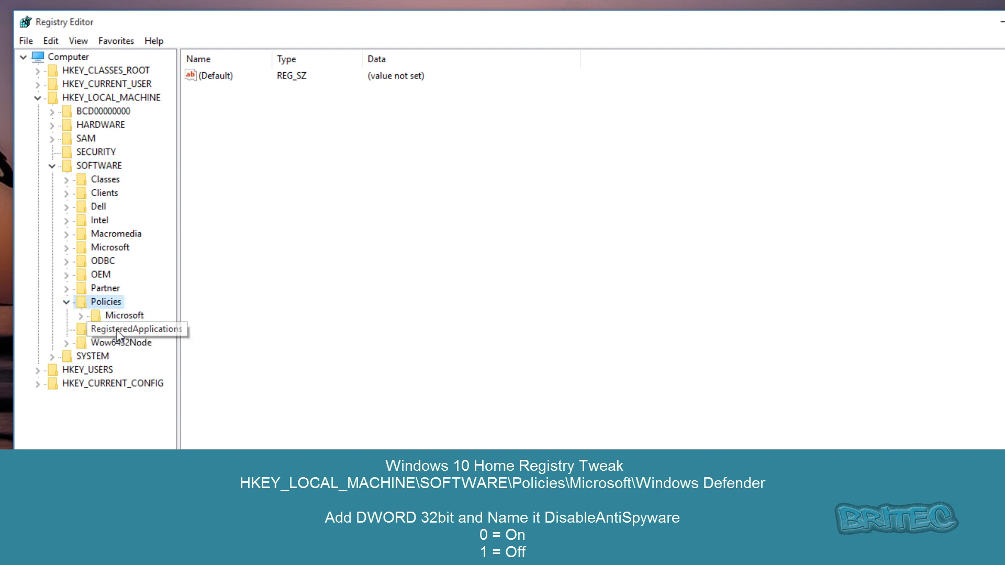
click(112, 316)
click(82, 316)
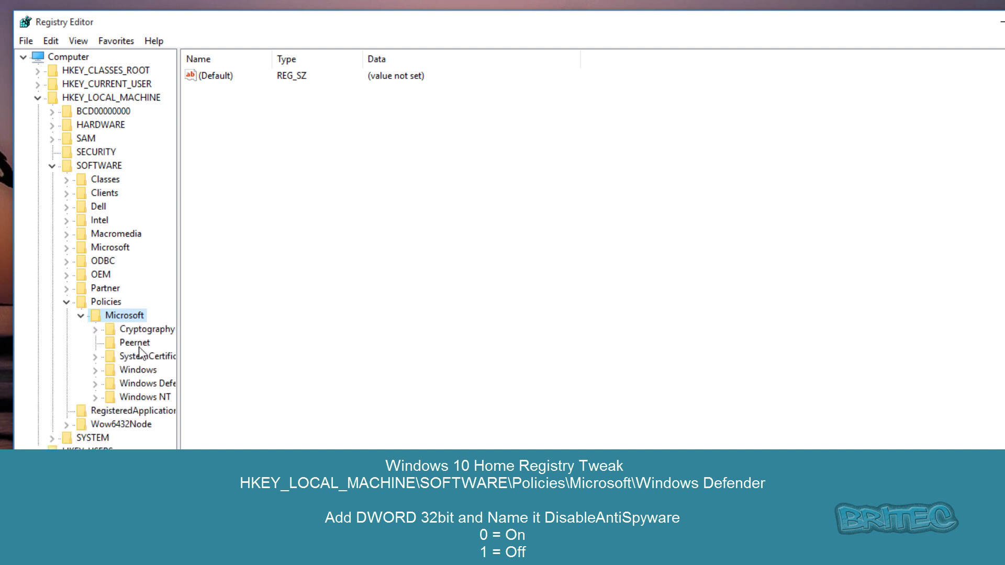
Widen the tree pane and open the Windows Defender key, revealing its Policy Manager subkey
drag(179, 396, 233, 401)
click(155, 387)
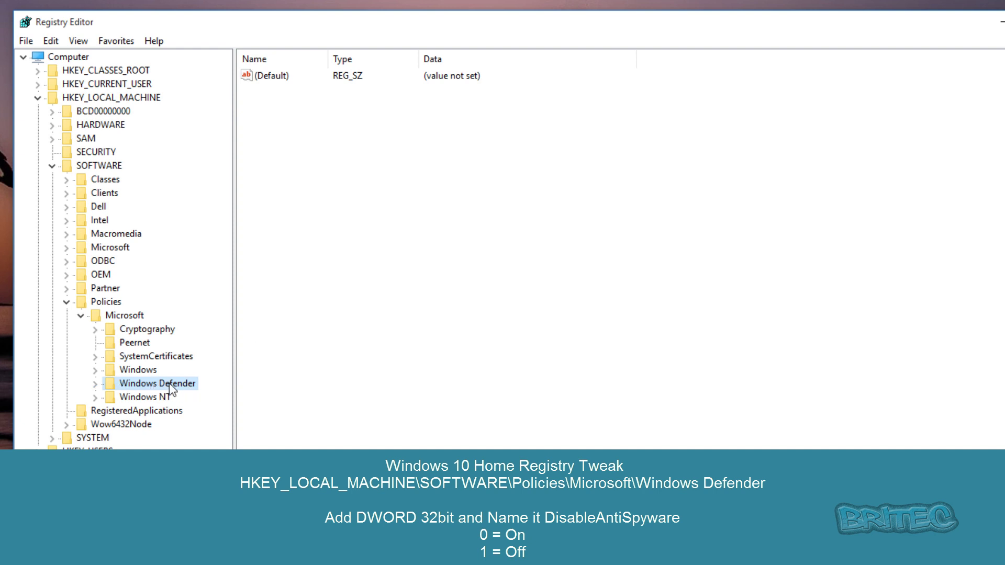
click(95, 384)
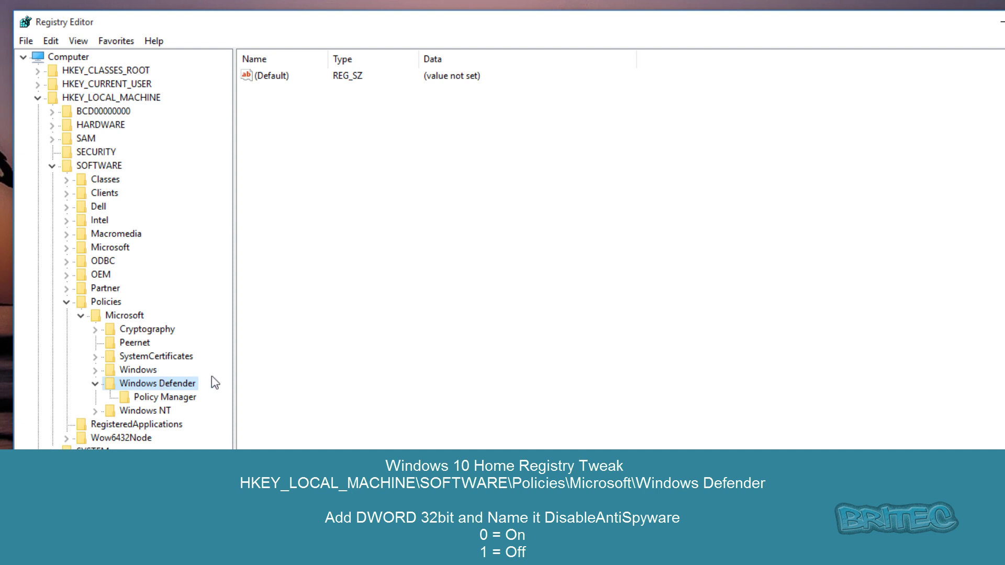
Create a new DWORD (32-bit) value in Windows Defender named DisableAntiSpyware
right_click(342, 142)
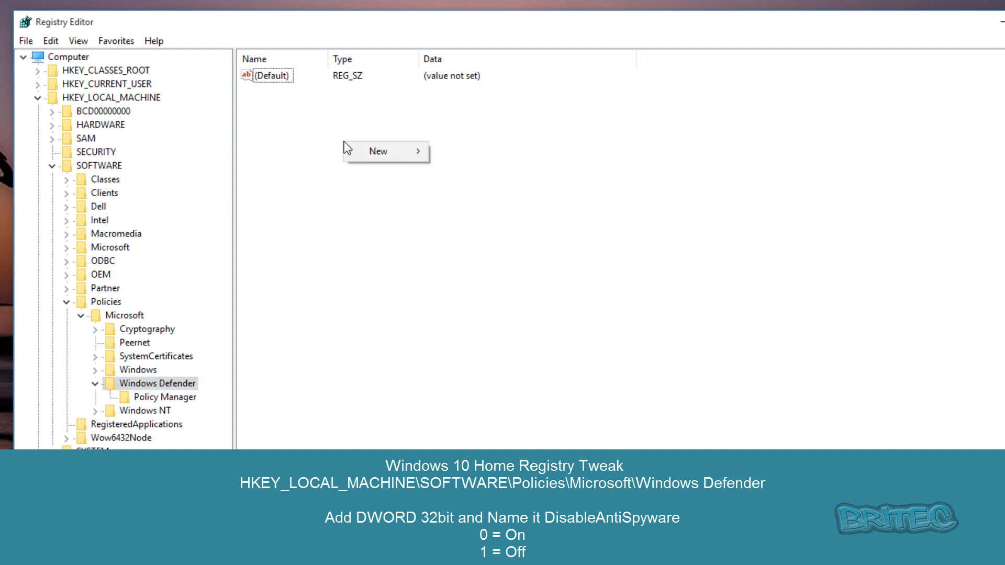
mouse_move(372, 154)
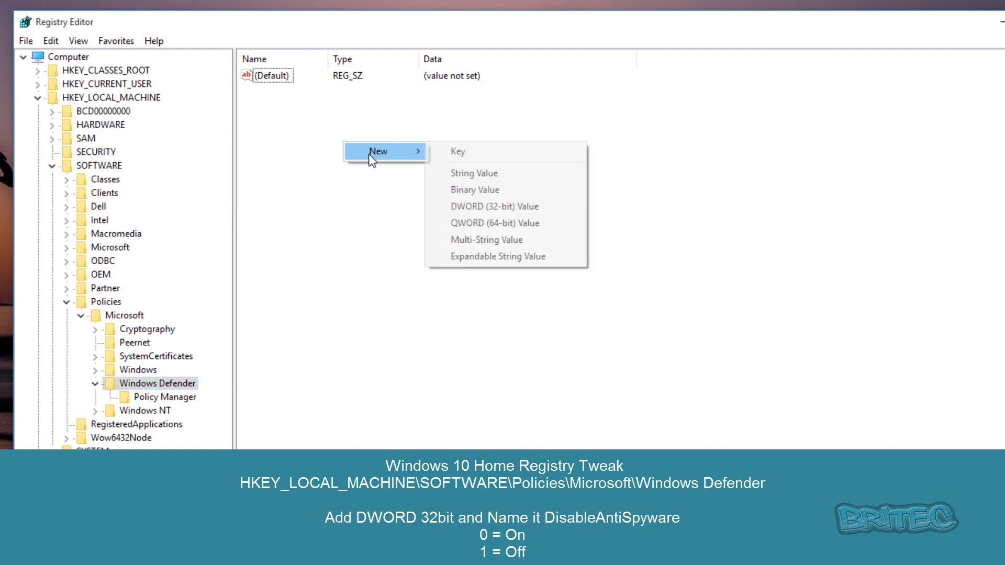
click(491, 206)
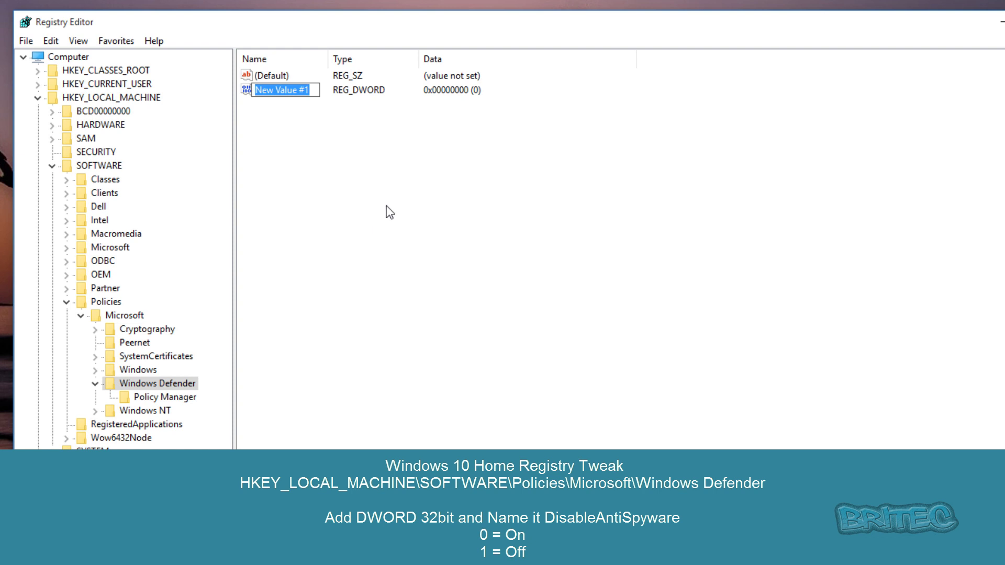
text(Disabl)
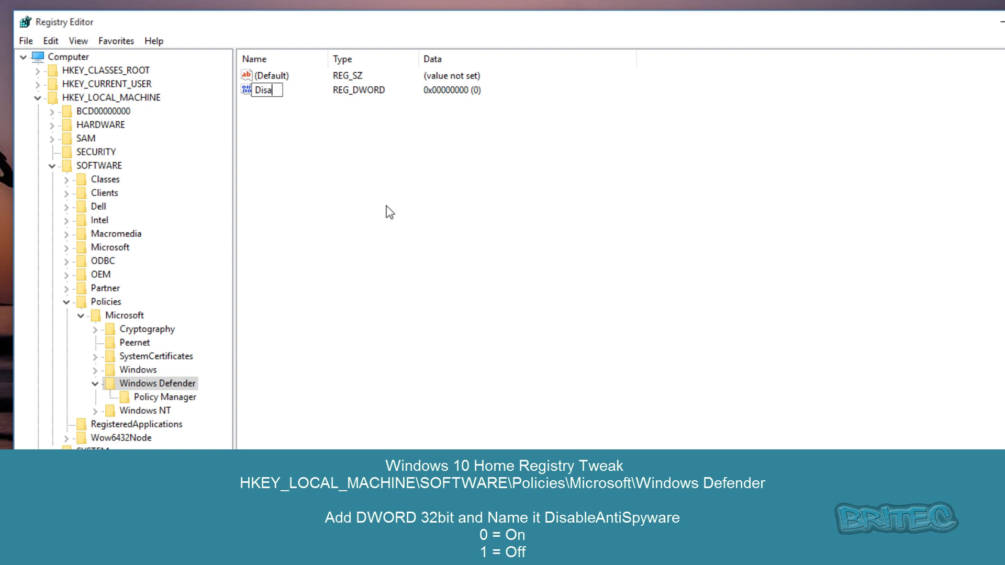
text(eAntiSpyware)
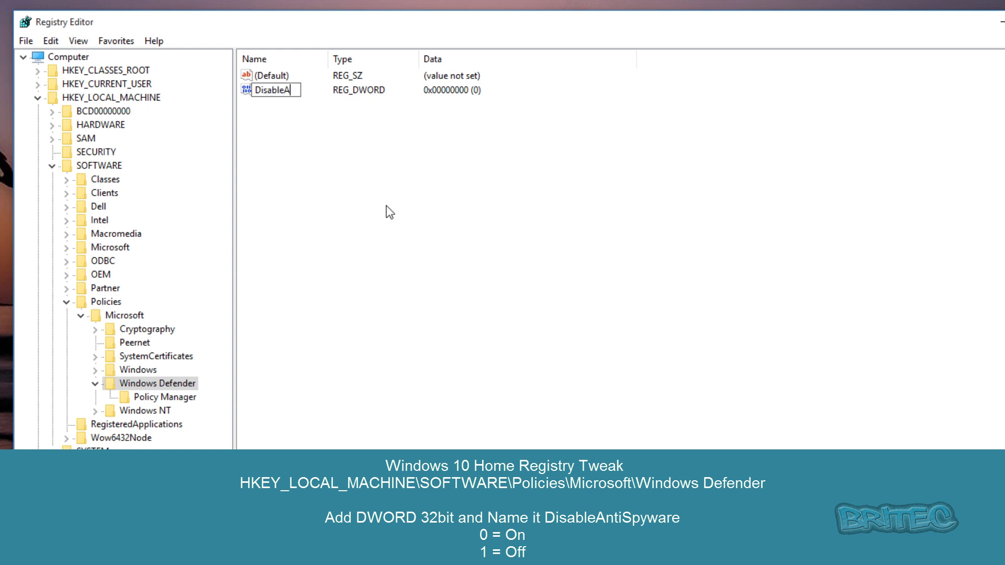
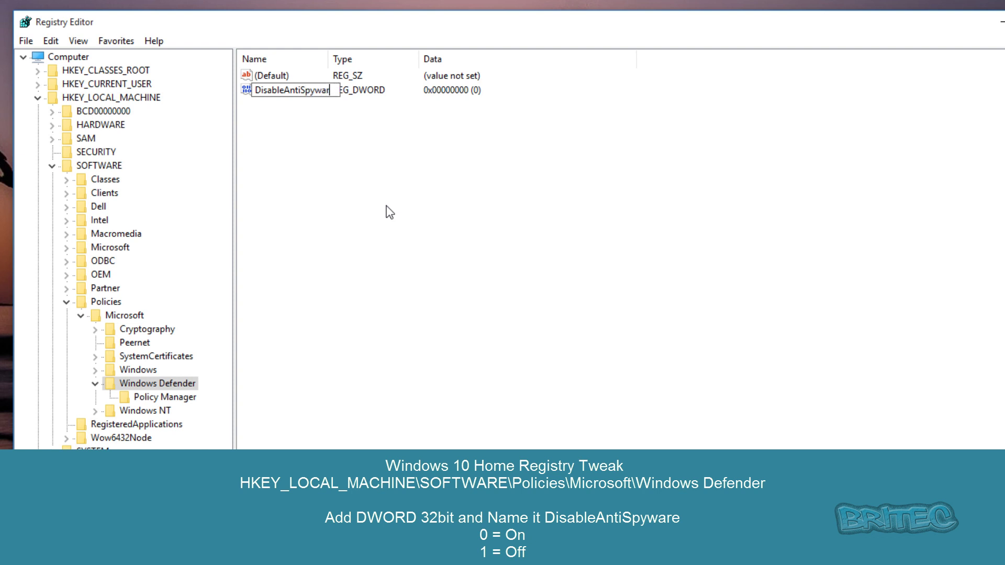
Confirm the new DWORD's name as DisableAntiSpyware and open its Edit DWORD (32-bit) Value dialog
key(Return)
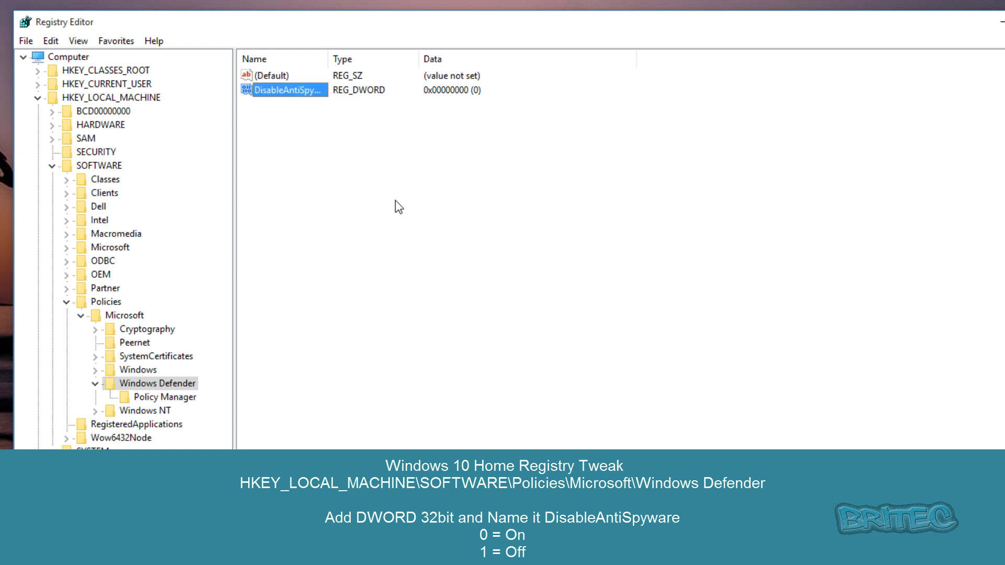
double_click(293, 93)
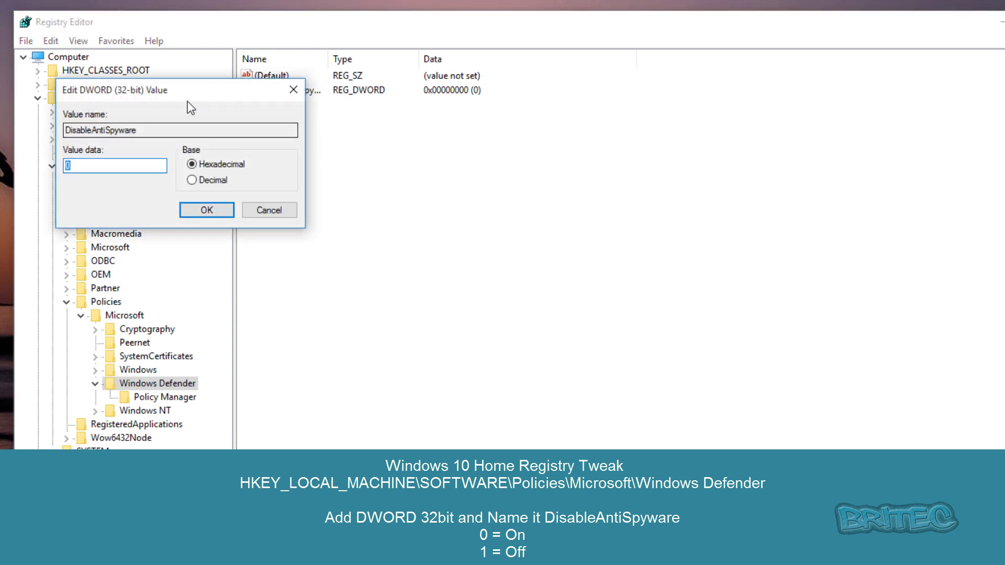
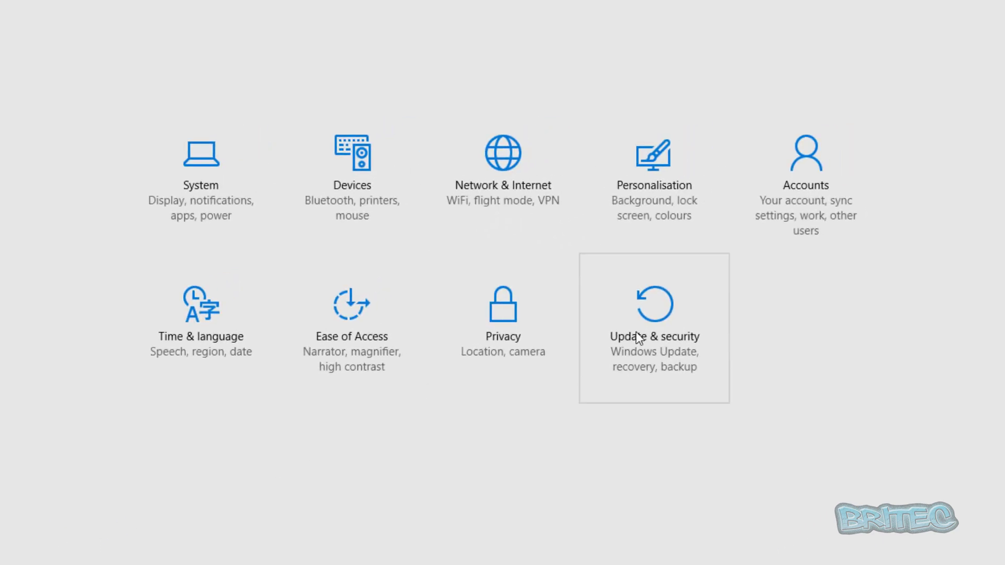
Go to the Windows Defender page under Update & security in Settings
click(636, 335)
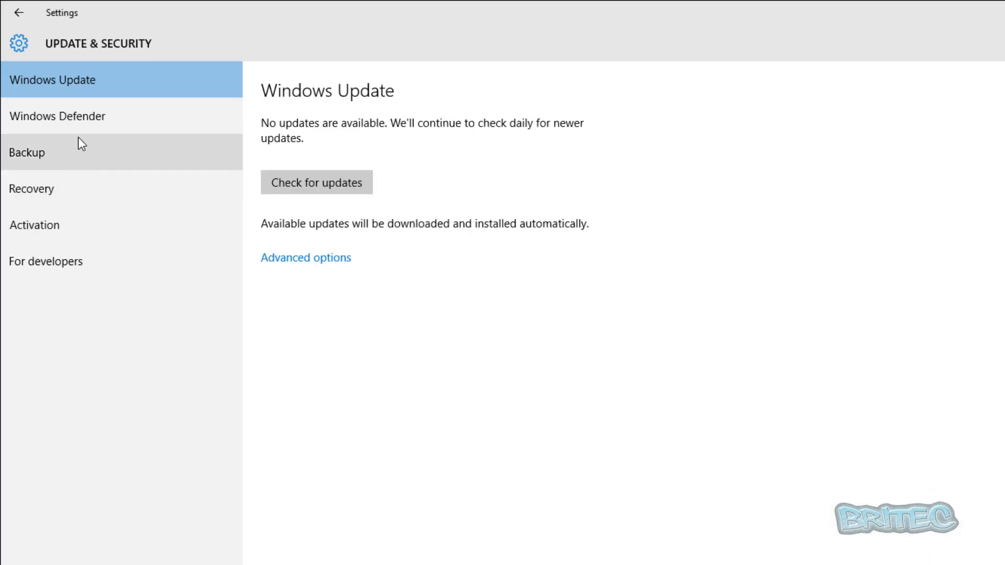
click(85, 119)
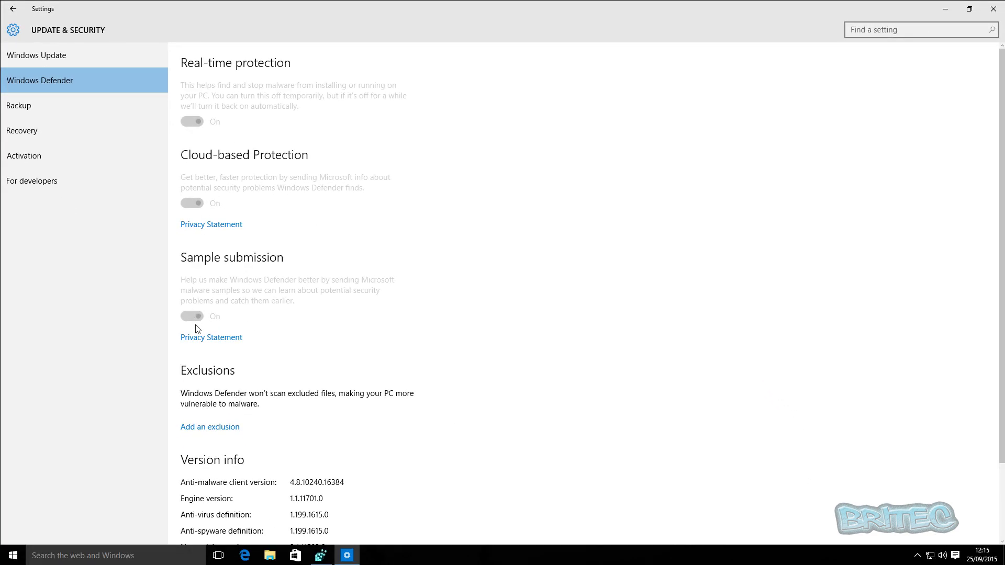
scroll(199, 330, down, 3)
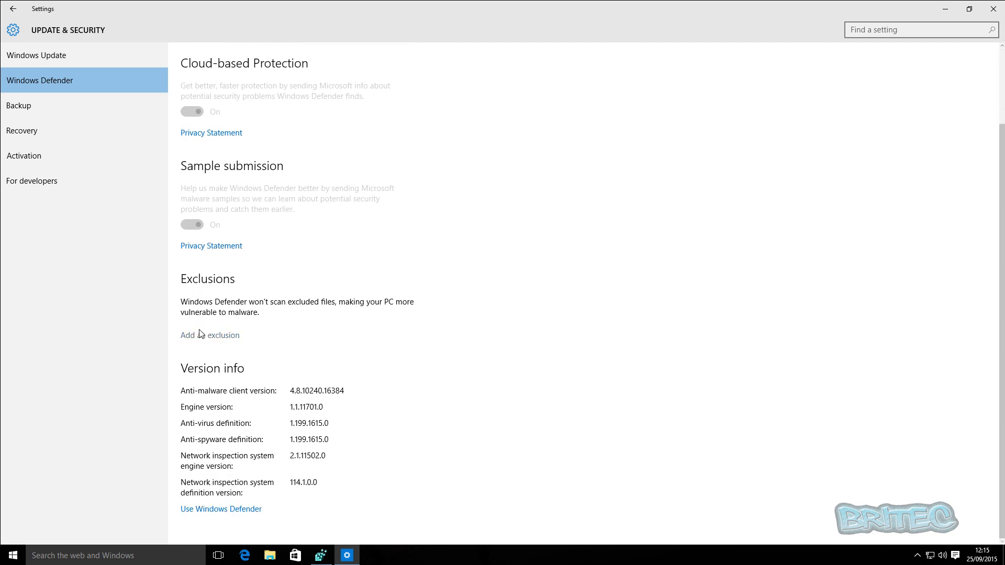
scroll(198, 333, up, 3)
scroll(199, 369, down, 3)
Try turning on Windows Defender, dismiss the group policy block message, and close Settings
click(223, 513)
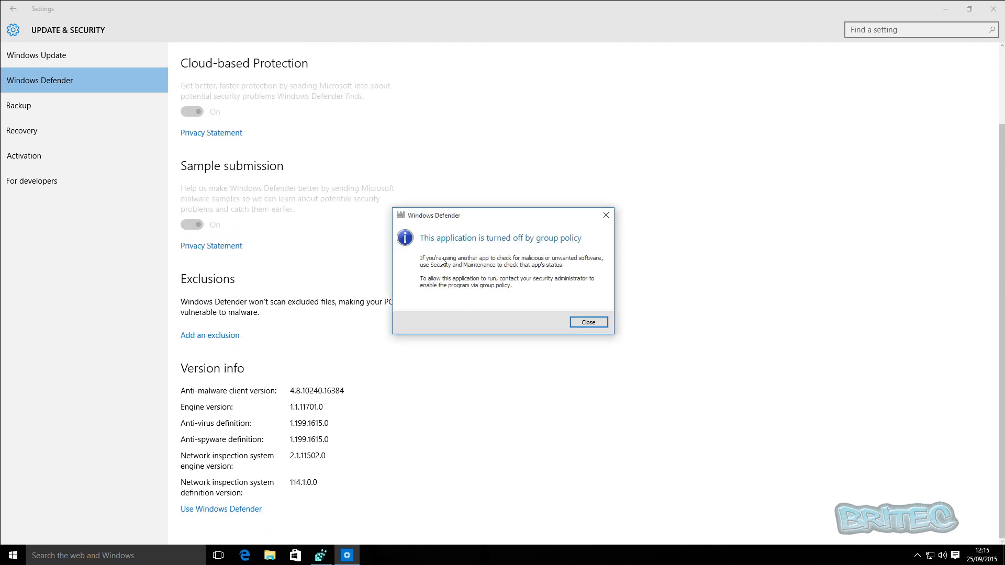
click(596, 323)
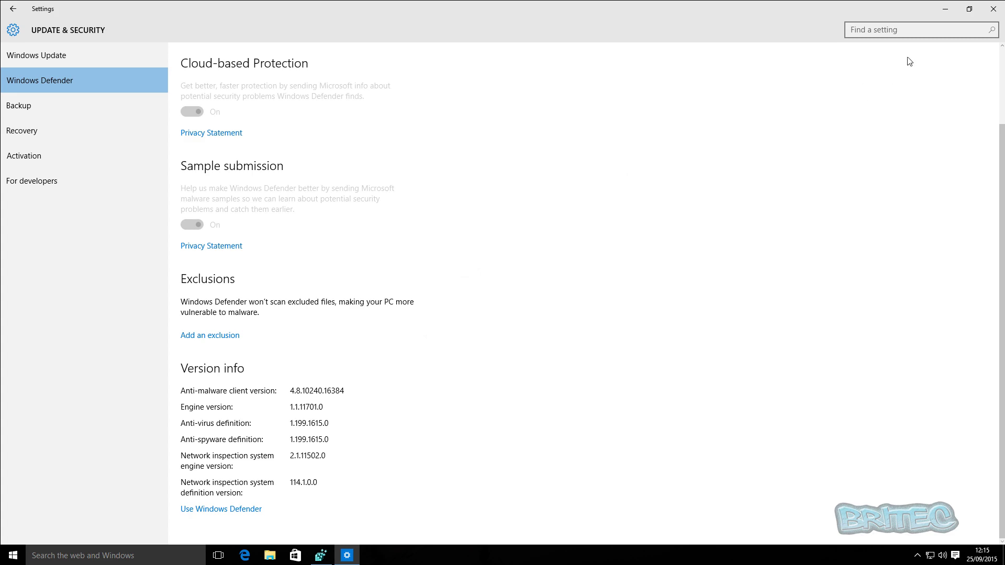
click(992, 9)
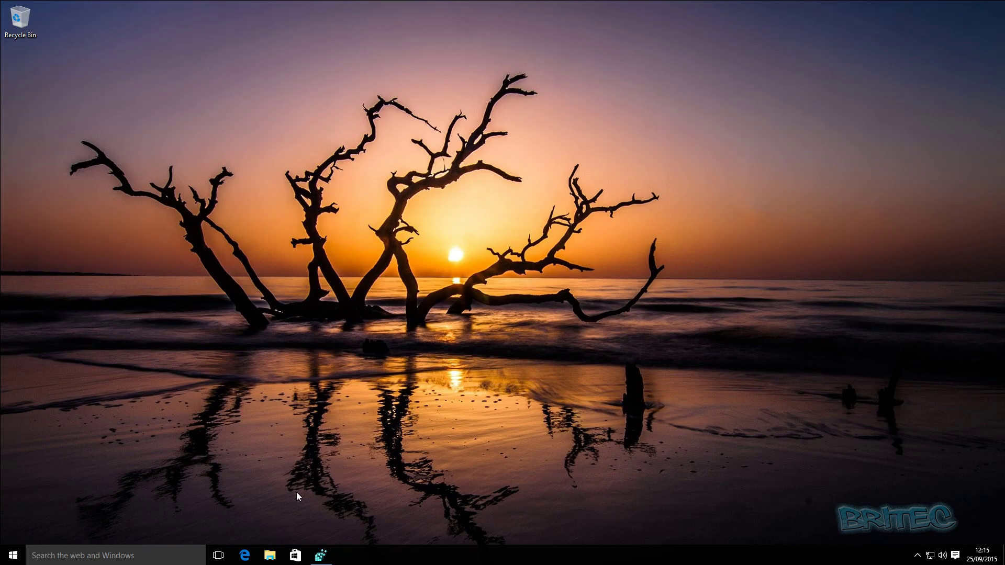
In Registry Editor, change the DisableAntiSpyware value data to 0
click(321, 554)
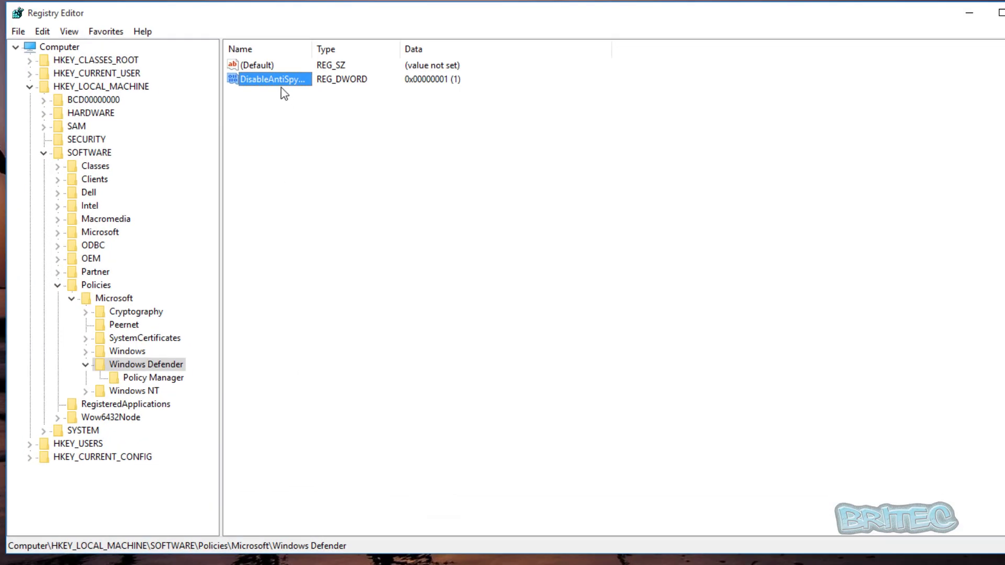
right_click(276, 83)
click(290, 90)
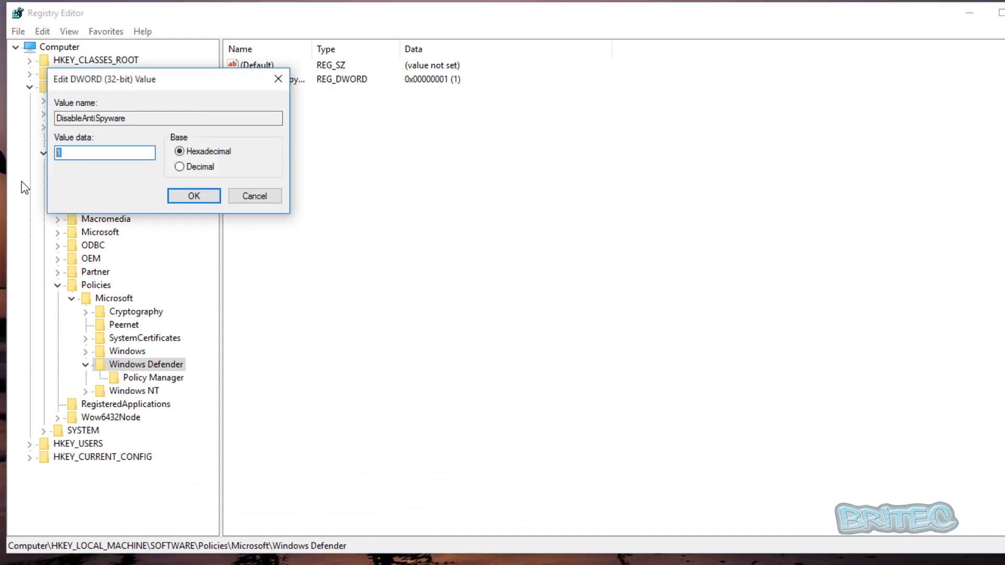
click(193, 197)
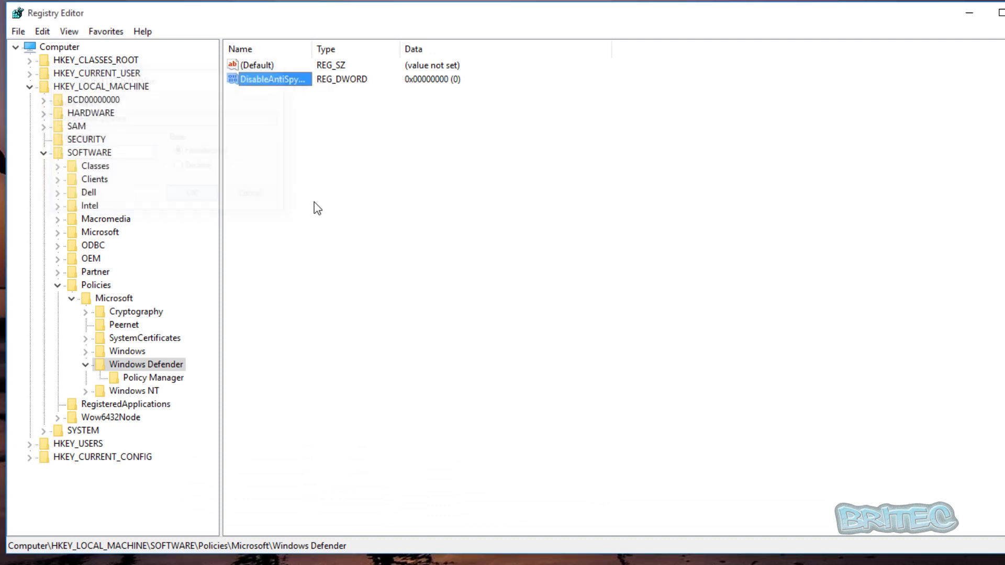
Delete the DisableAntiSpyware value and confirm the deletion
right_click(277, 80)
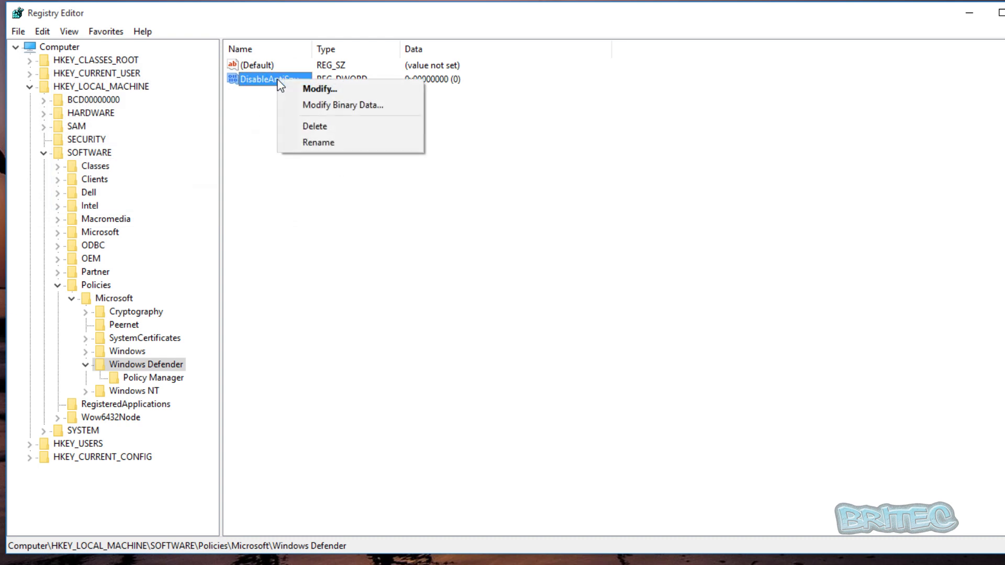
click(318, 127)
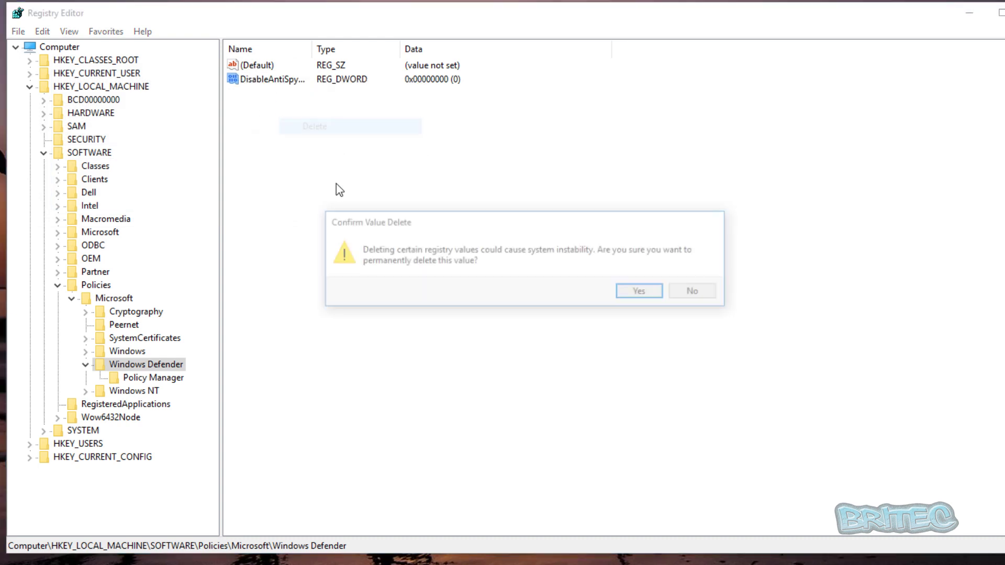
click(641, 293)
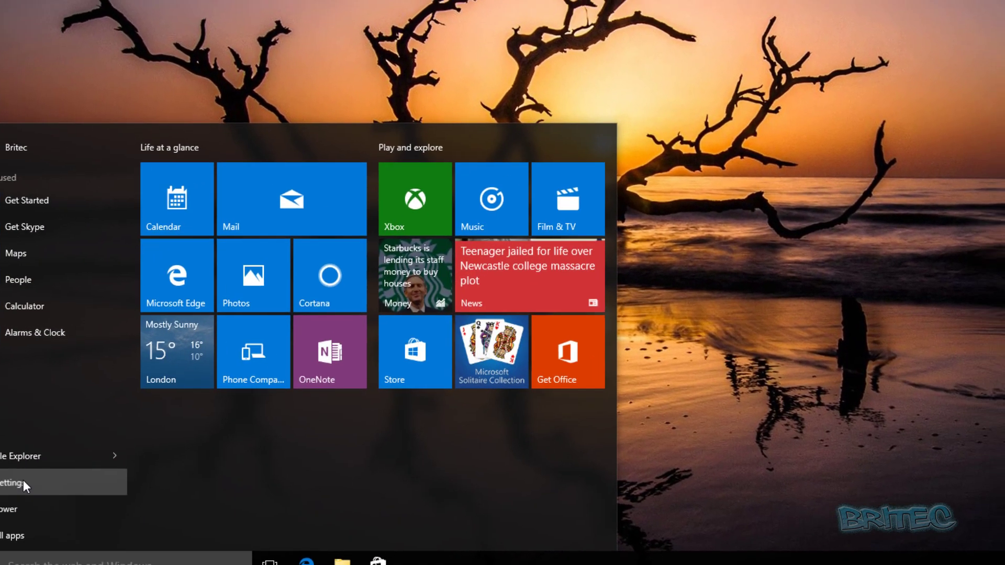
Reopen Settings at Update & security > Windows Defender to check real-time protection is On
click(15, 487)
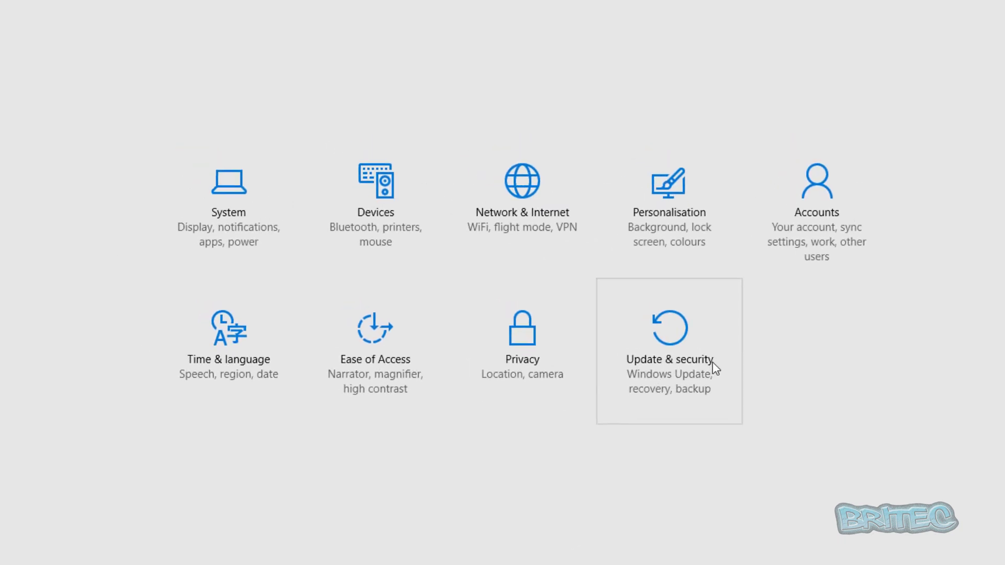
click(719, 371)
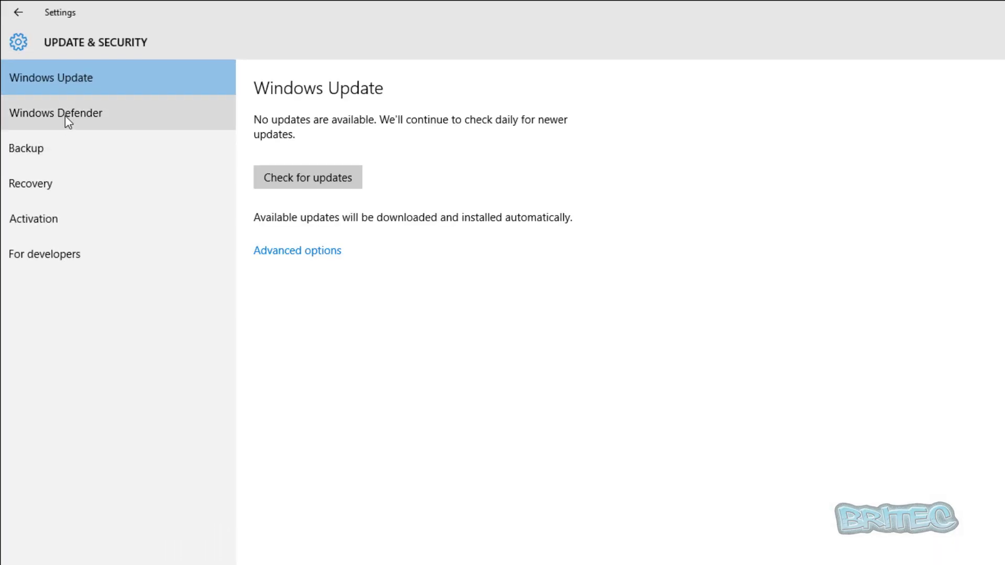
click(59, 101)
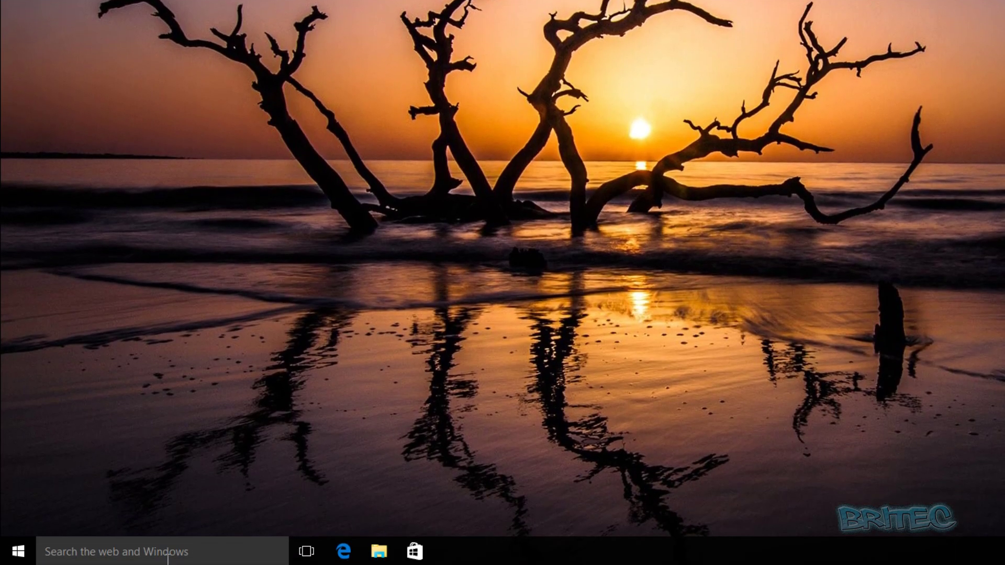
Search for 'gpedit.msc' and launch the Local Group Policy Editor
click(130, 558)
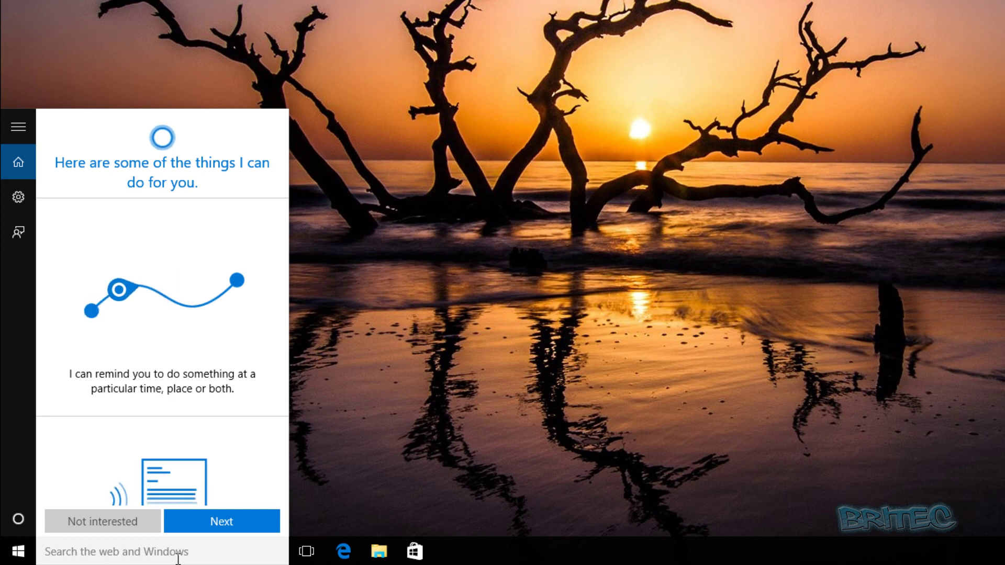
text(gpedit)
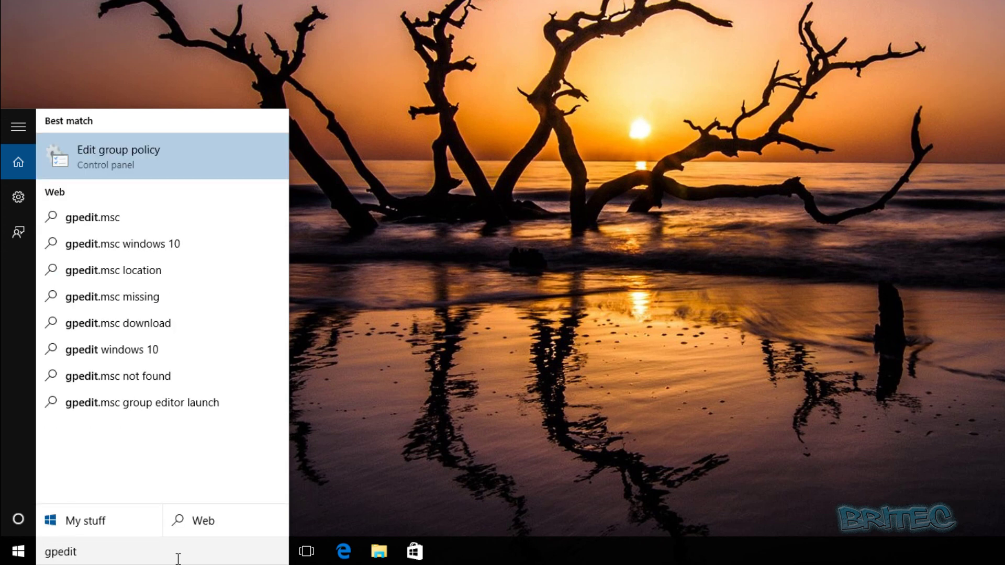
text(.msc)
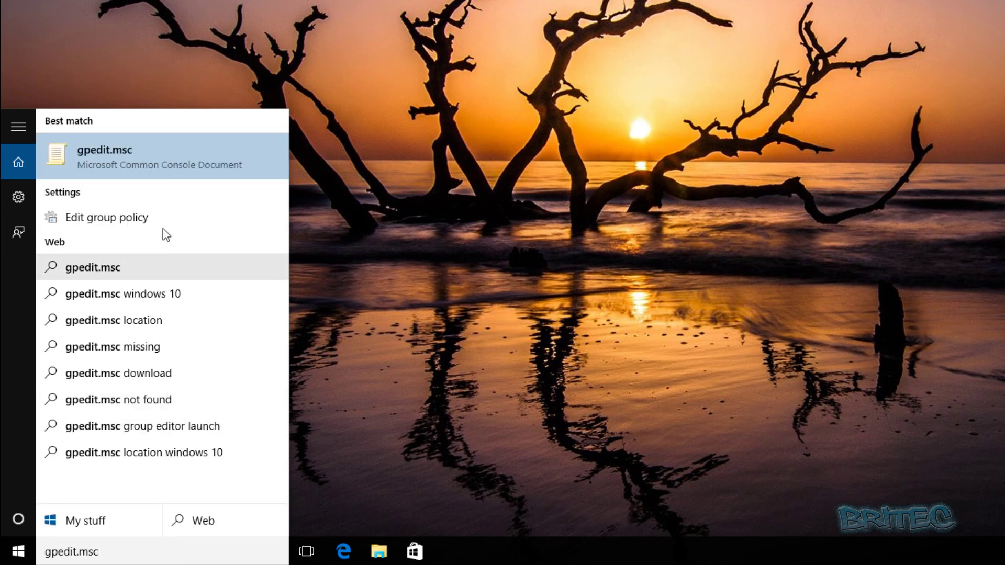
click(138, 158)
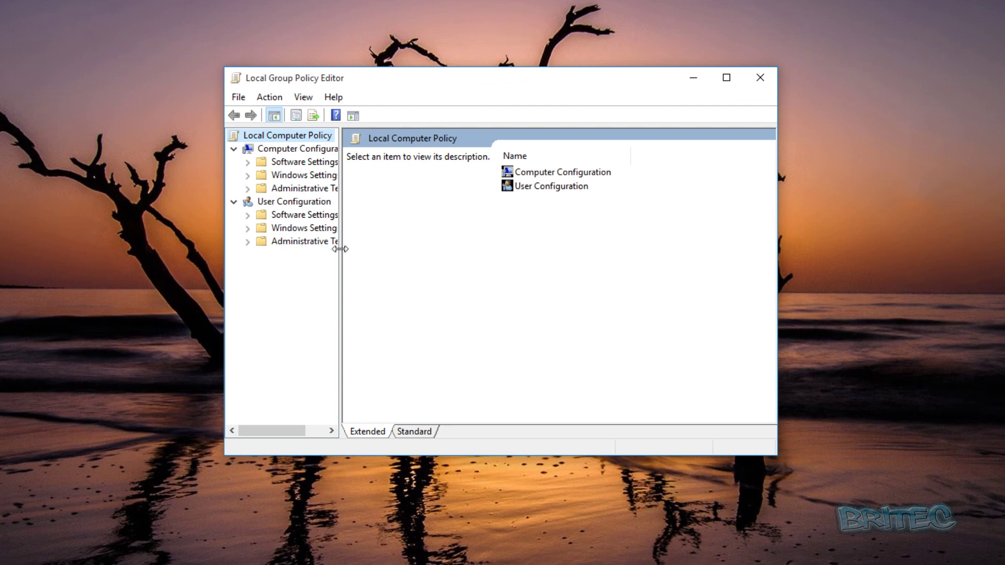
Expand Computer Configuration > Administrative Templates > Windows Components in the policy tree
drag(340, 249, 408, 258)
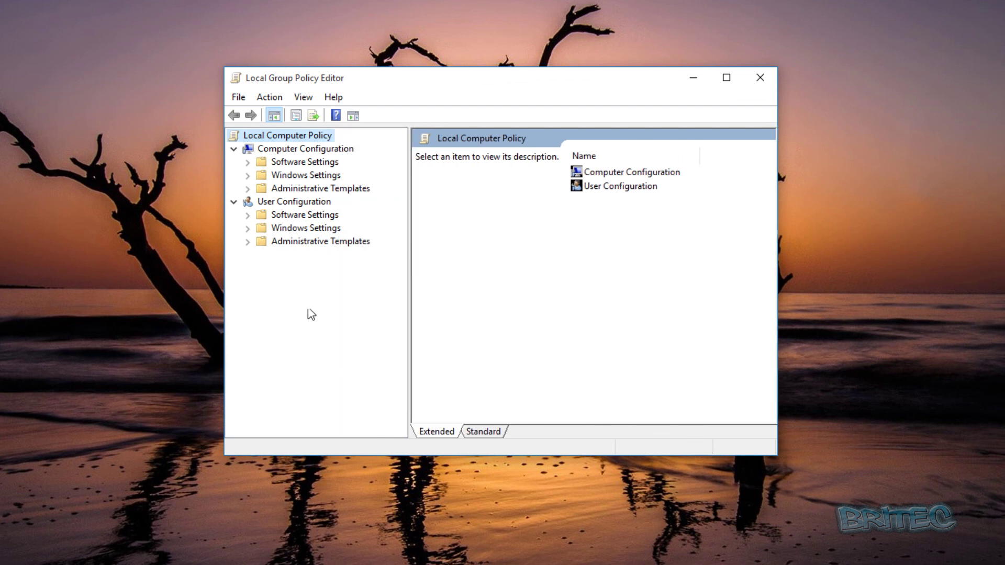
click(289, 149)
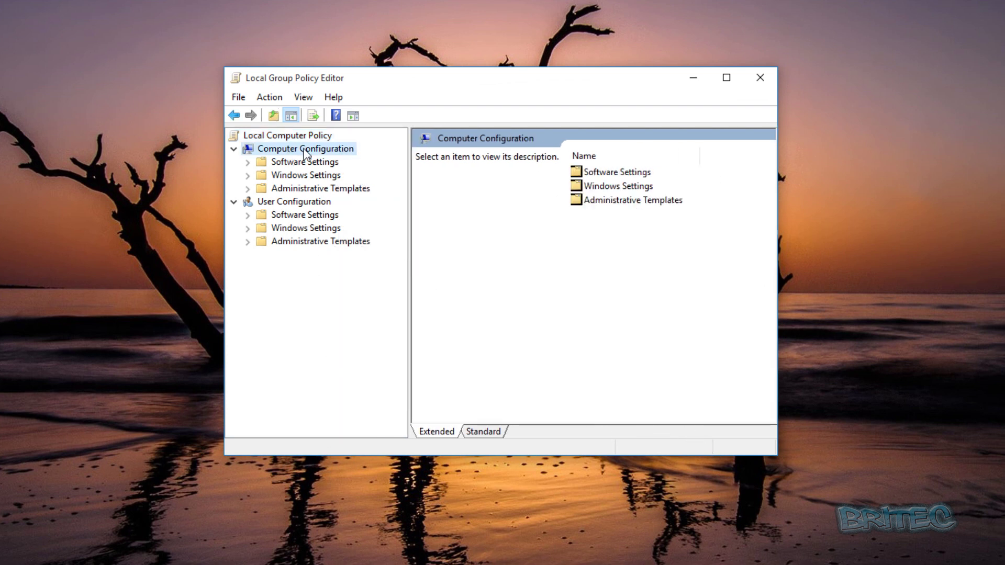
click(314, 188)
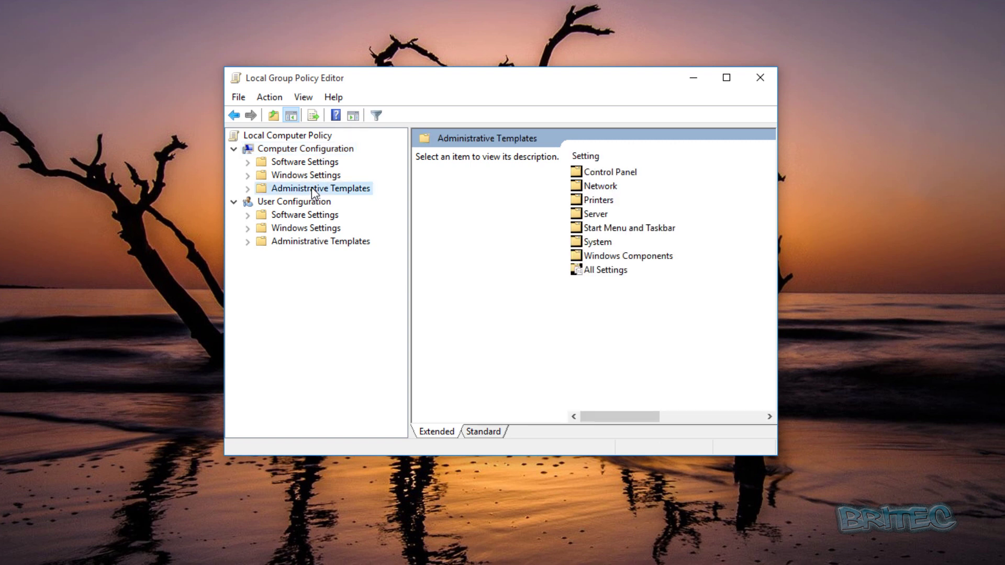
click(250, 188)
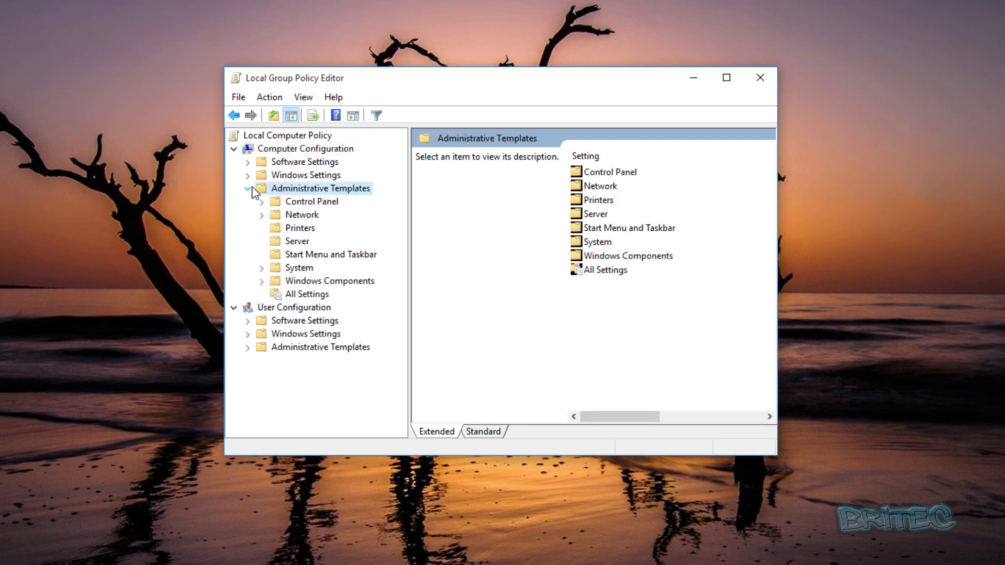
click(330, 283)
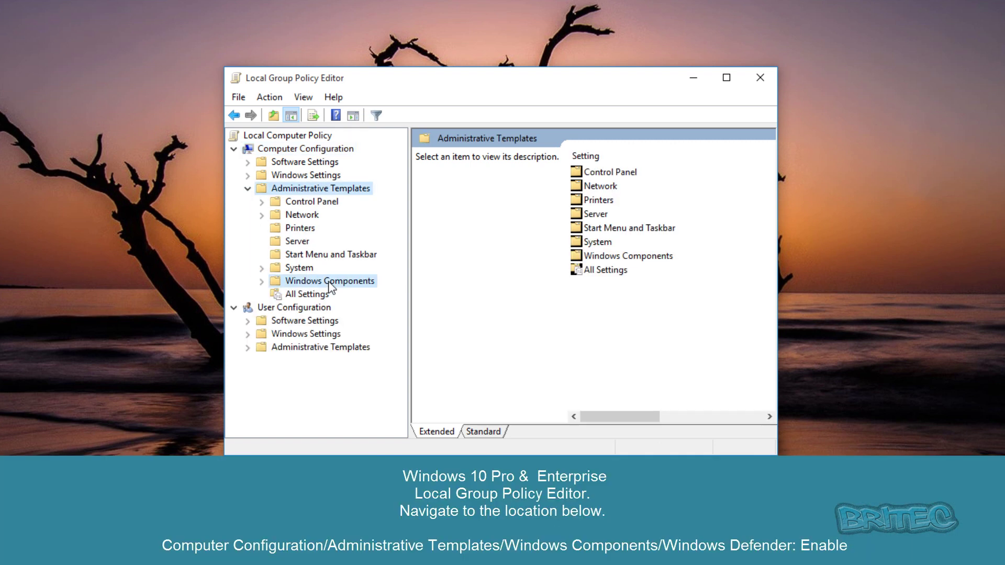
click(261, 281)
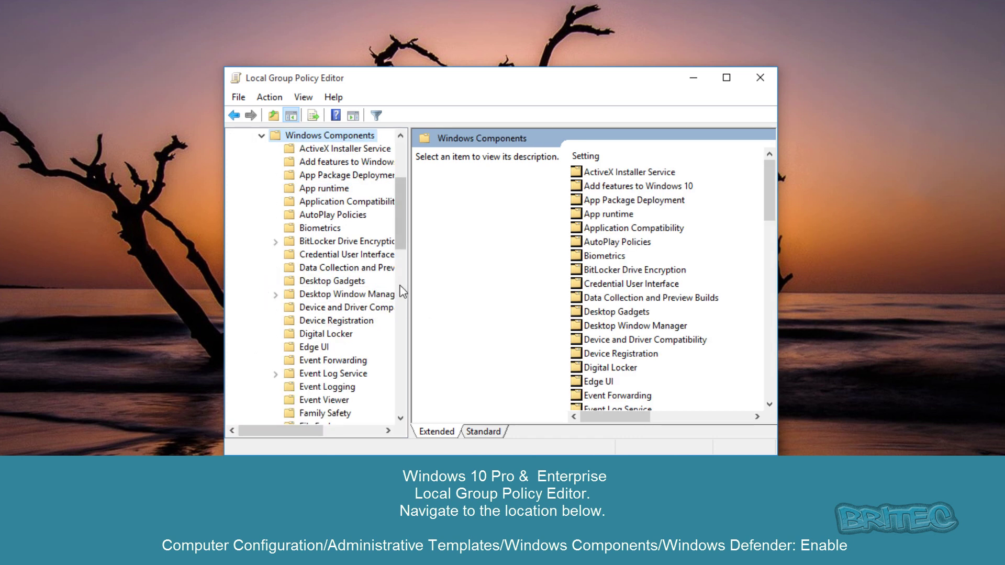
Open the Windows Defender folder and the 'Turn off Windows Defender' policy
drag(411, 286, 477, 287)
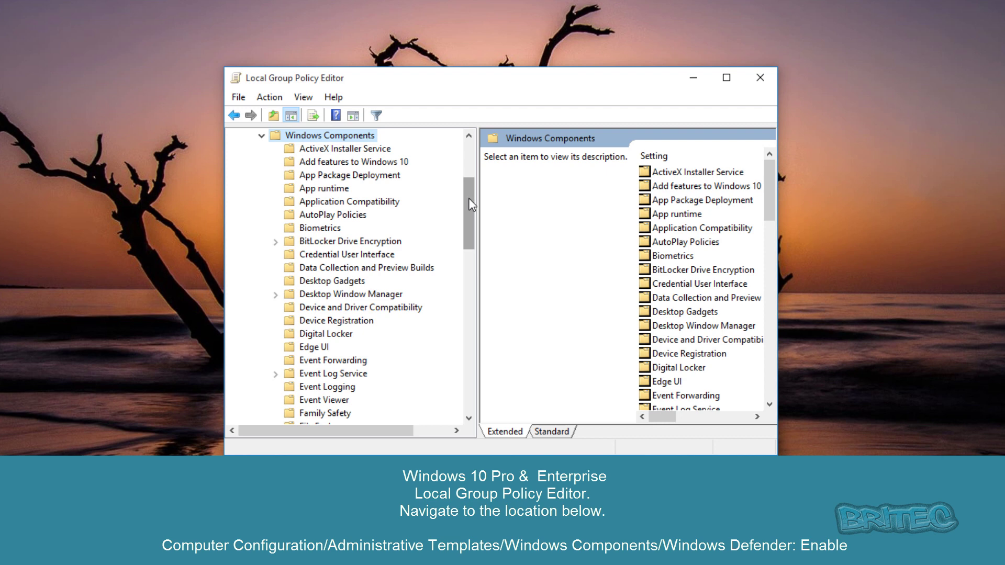
drag(473, 210, 470, 322)
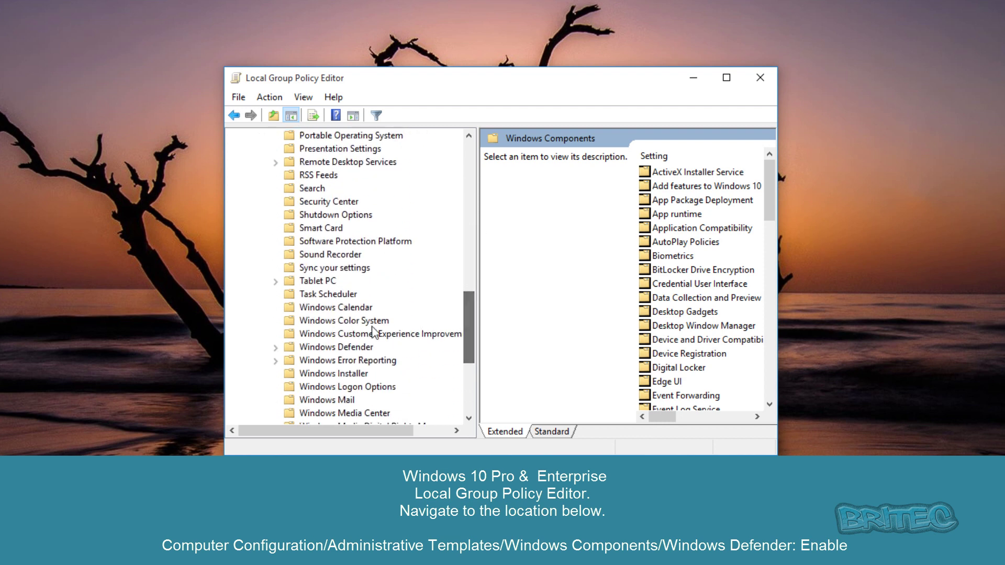
click(340, 348)
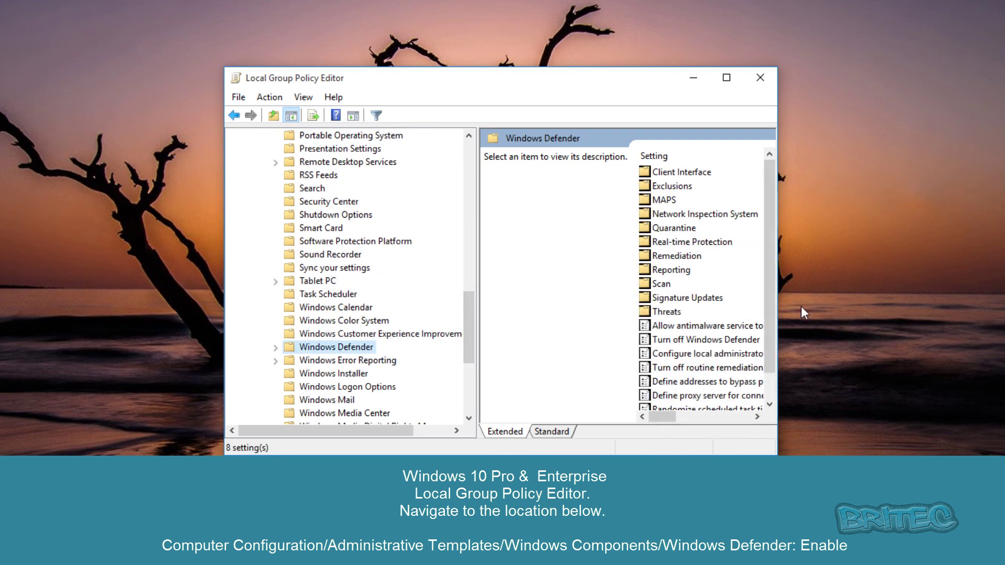
drag(777, 314, 997, 313)
mouse_move(881, 313)
mouse_down()
mouse_move(872, 268)
mouse_move(884, 330)
mouse_up()
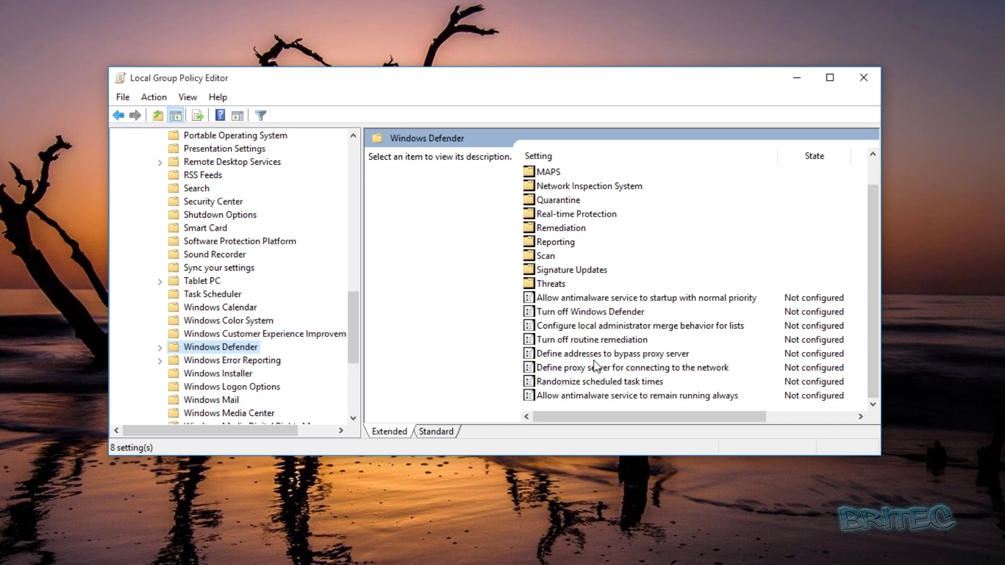
click(597, 314)
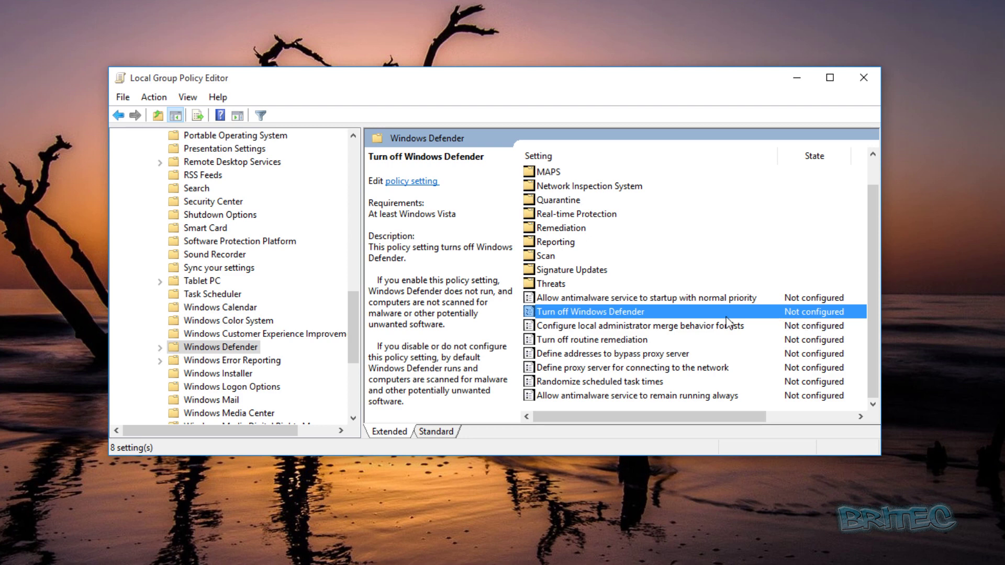
double_click(570, 313)
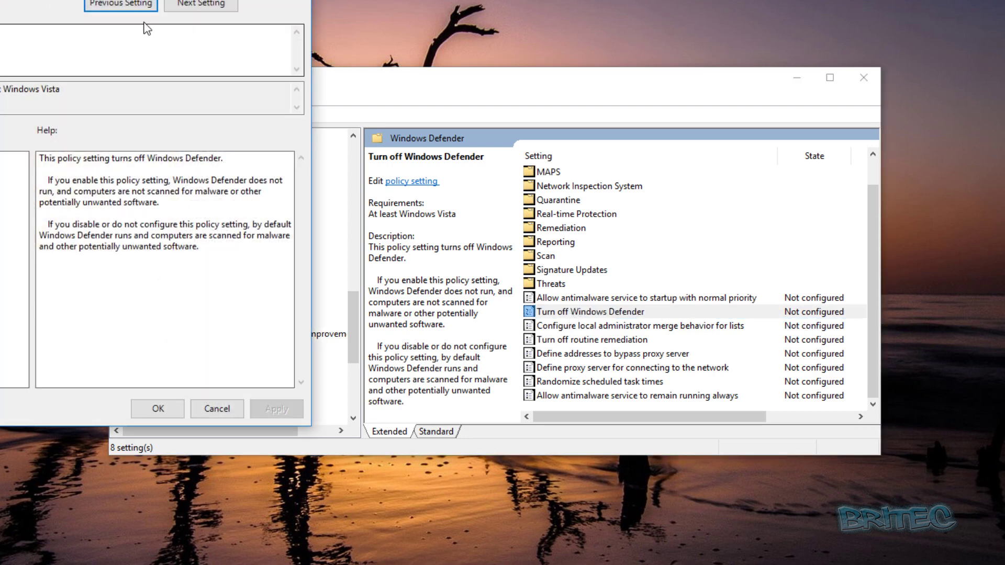
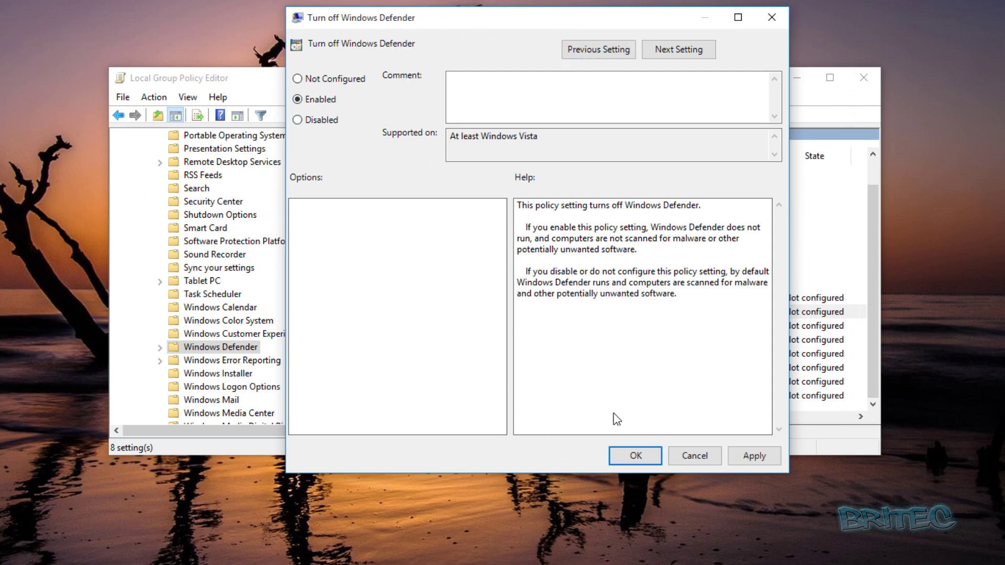
Confirm the Enabled state for the 'Turn off Windows Defender' policy
click(637, 455)
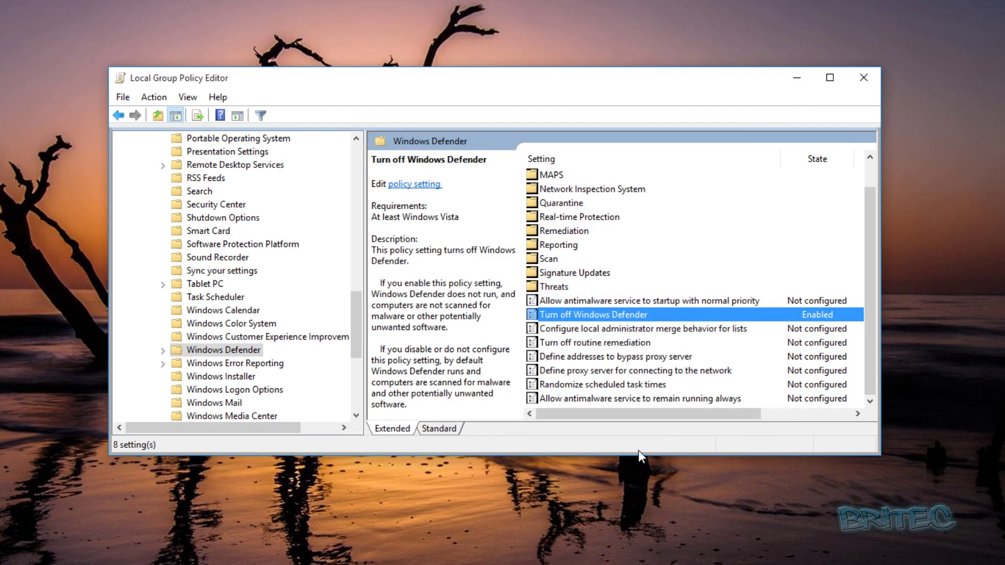
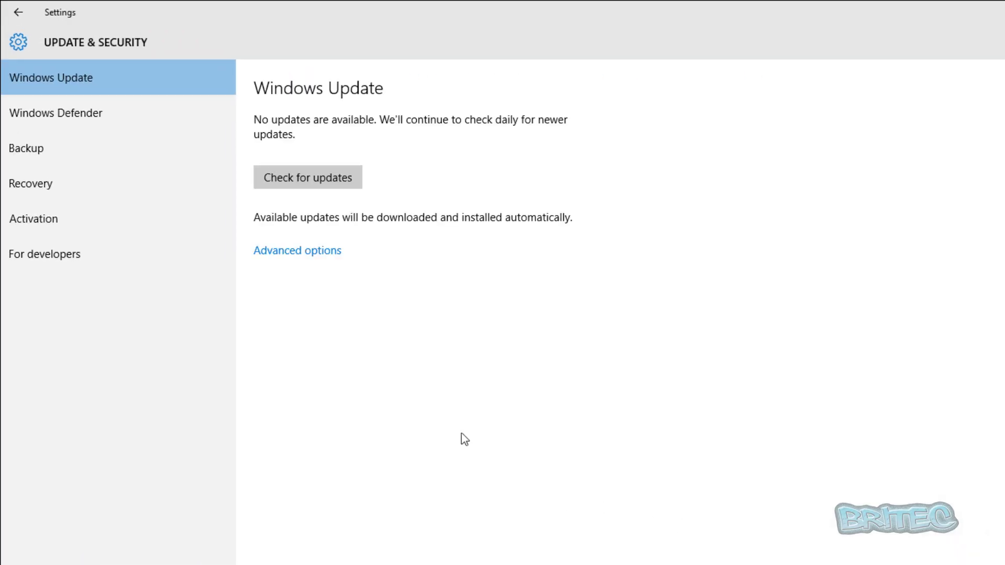
Review the greyed-out protection toggles on the Windows Defender page, then close Settings
click(90, 120)
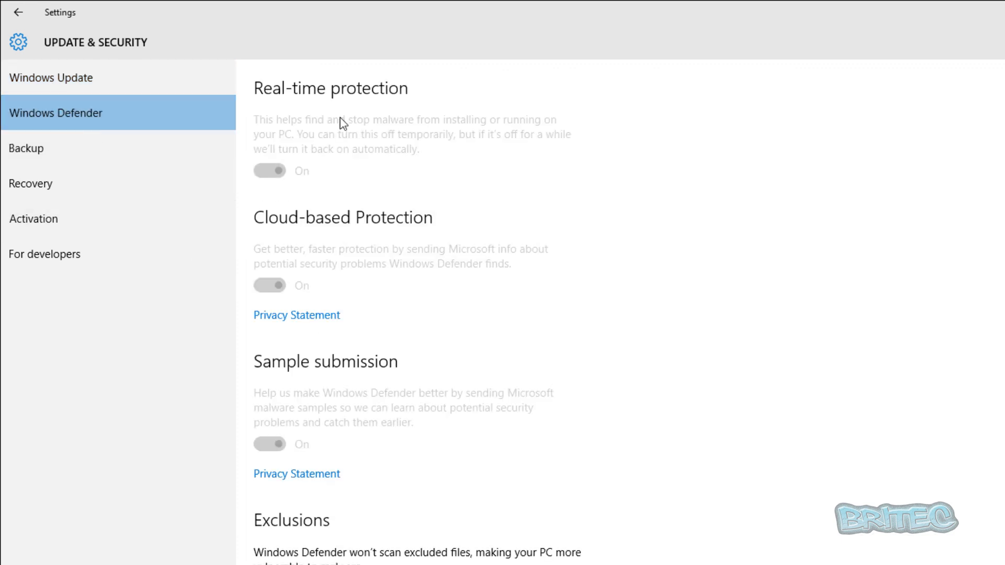
scroll(365, 424, down, 3)
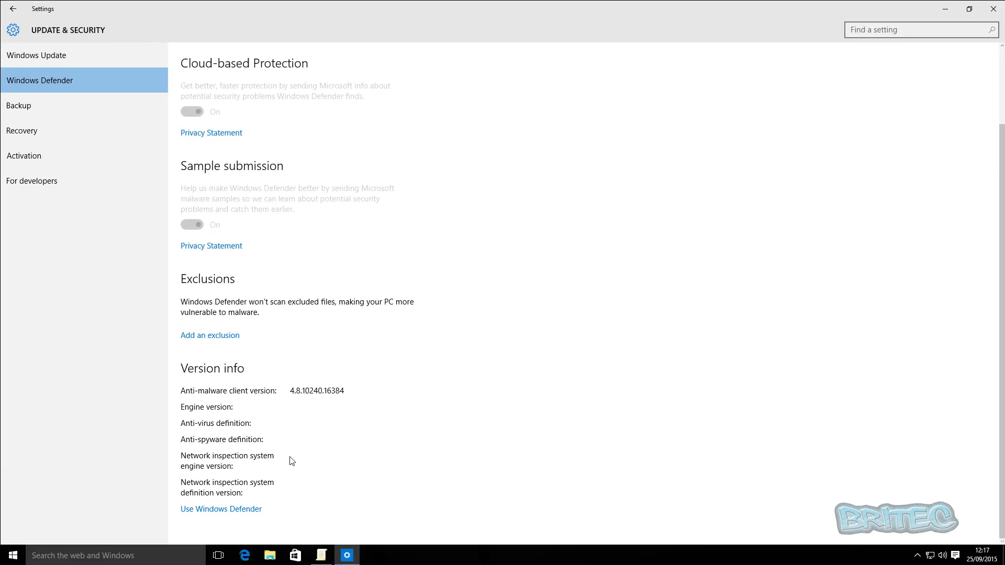
scroll(404, 404, up, 2)
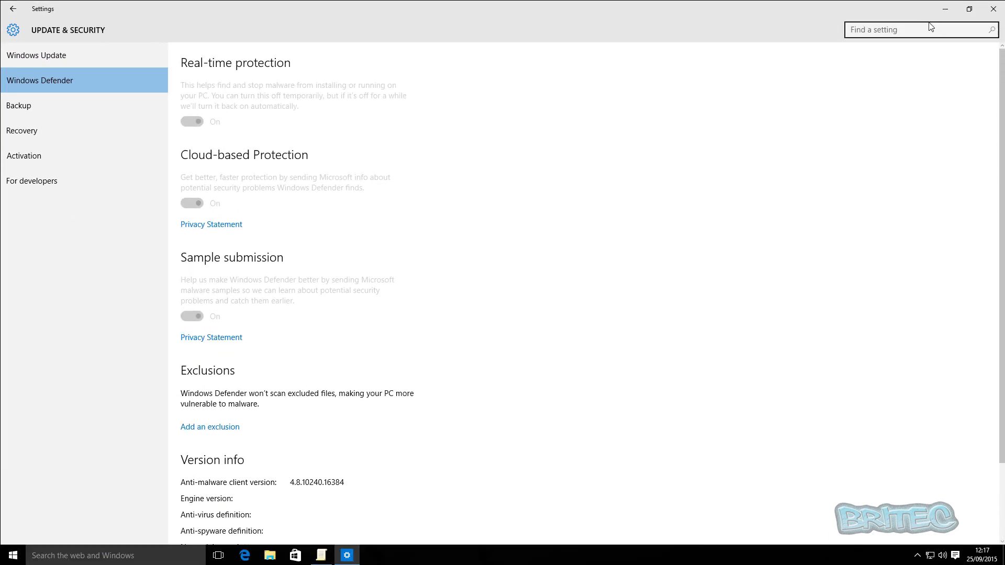
click(993, 9)
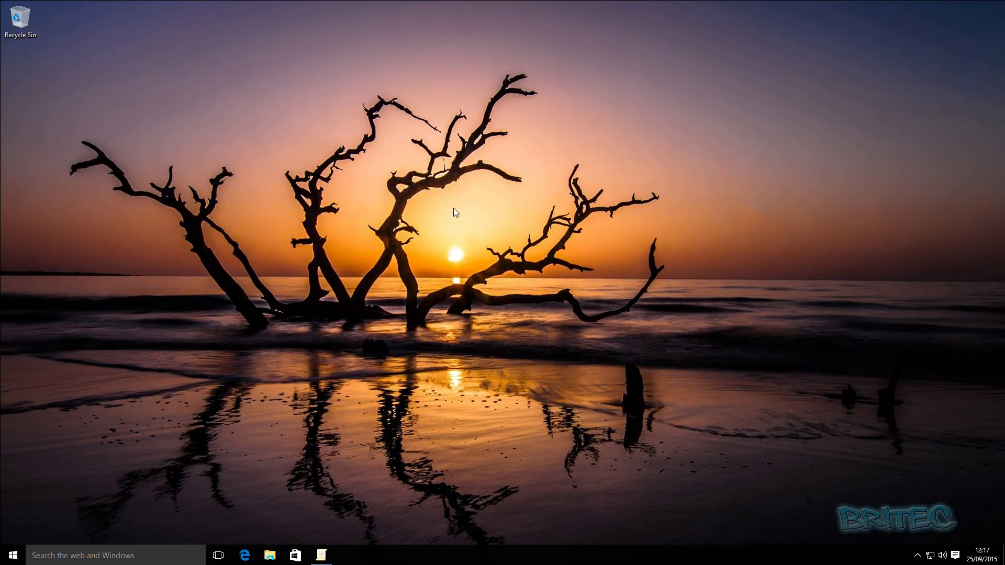